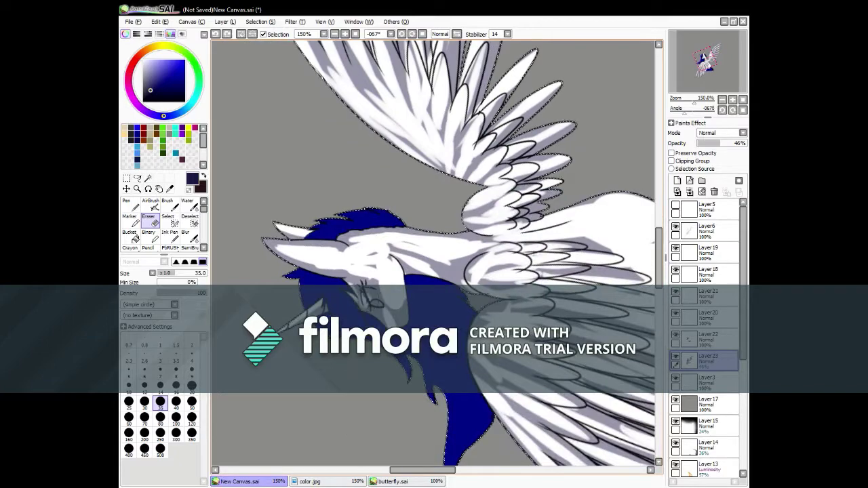
# Step: Soften the grey shading on the raised wing's feathers with the Blur tool at size 25
pyautogui.click(185, 232)
pyautogui.scroll(3, 326, 245)
pyautogui.moveTo(326, 245)
pyautogui.mouseDown()
pyautogui.moveTo(441, 278)
pyautogui.moveTo(566, 229)
pyautogui.mouseUp()
pyautogui.press('Delete')
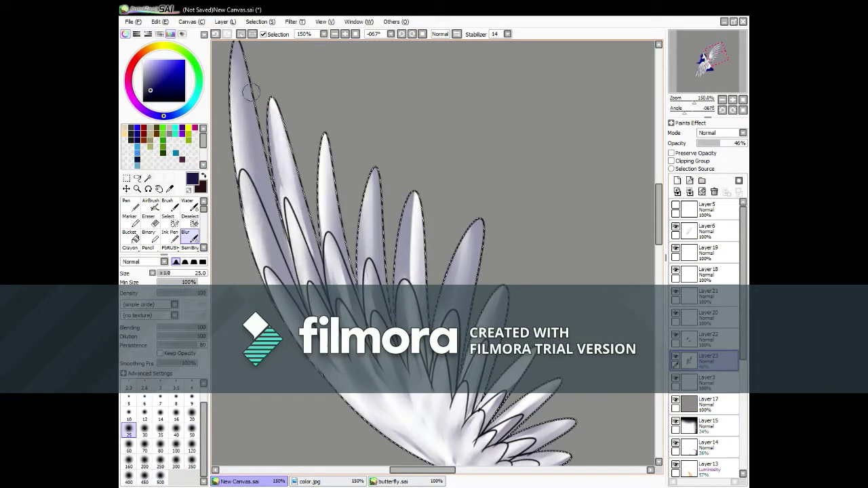
# Step: Blur the grey shading on the folded wing, head, ears and neck so its edges blend smoothly
pyautogui.press('Home')
pyautogui.scroll(-5, 307, 272)
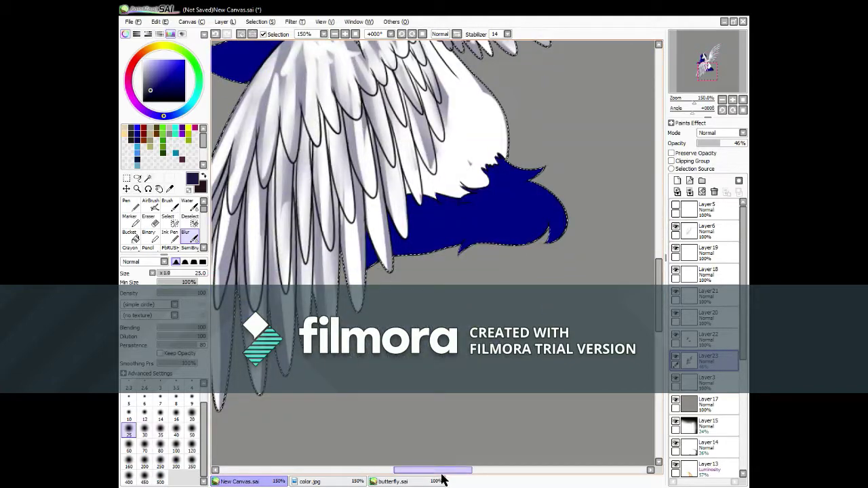
pyautogui.scroll(4, 572, 77)
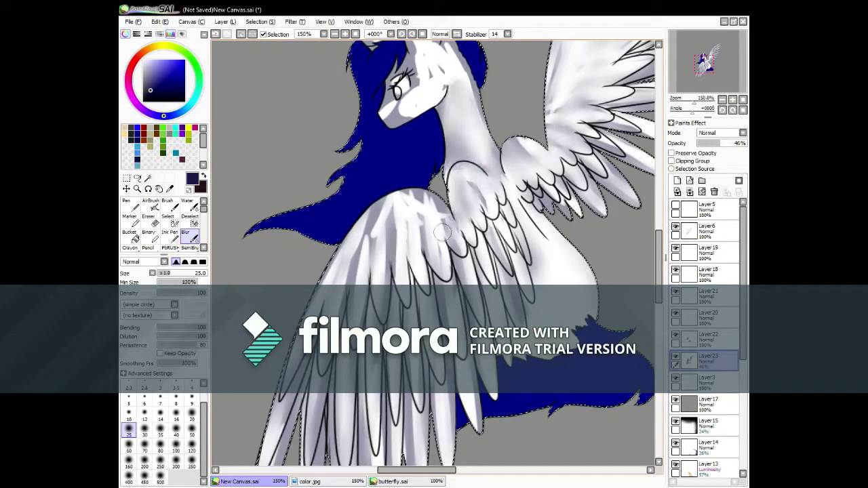
pyautogui.scroll(1, 396, 215)
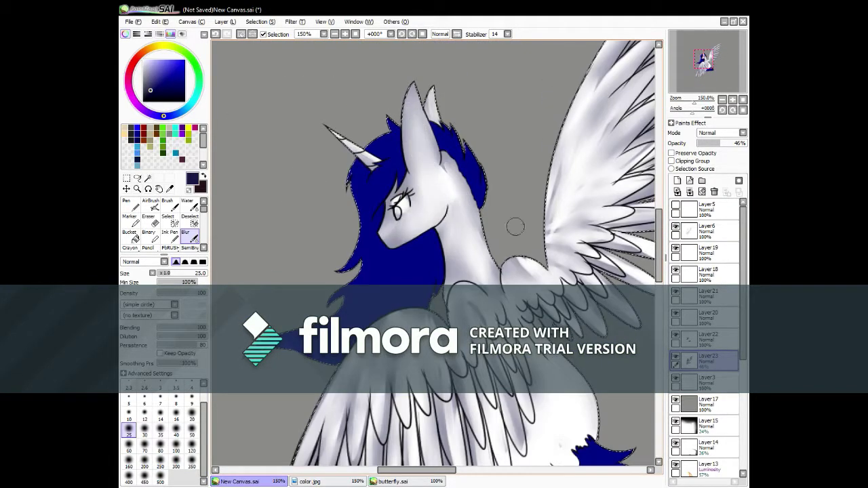
# Step: Lower the blurred shading layer's opacity to 38% and add a new layer above it for the Water brush
pyautogui.moveTo(724, 143); pyautogui.dragTo(719, 143)
pyautogui.click(676, 180)
pyautogui.scroll(2, 434, 251)
pyautogui.click(187, 200)
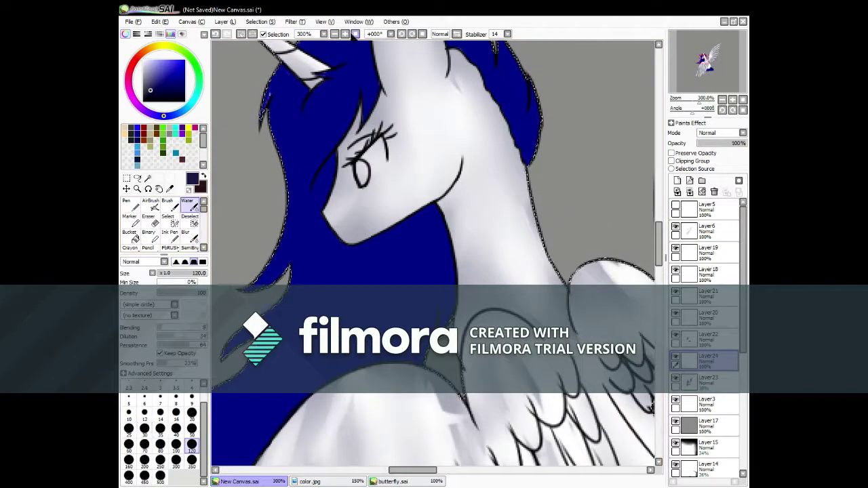
# Step: Paint dark blue-grey shadows under the jaw and on the muzzle, eye area, horn and ears with the Water brush at size 12
pyautogui.scroll(1, 434, 251)
pyautogui.moveTo(454, 217); pyautogui.dragTo(478, 111)
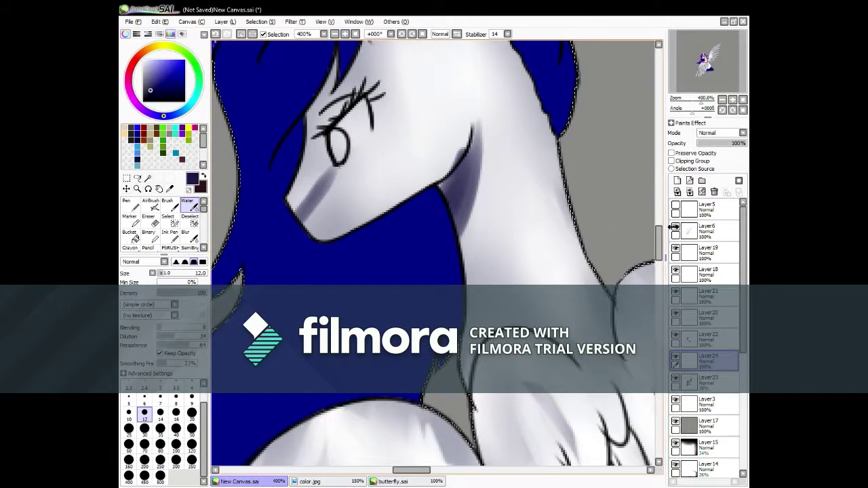
pyautogui.scroll(3, 337, 172)
pyautogui.hscroll(-2, 337, 172)
pyautogui.moveTo(337, 172); pyautogui.dragTo(318, 115)
pyautogui.scroll(3, 434, 203)
pyautogui.moveTo(522, 101); pyautogui.dragTo(543, 201)
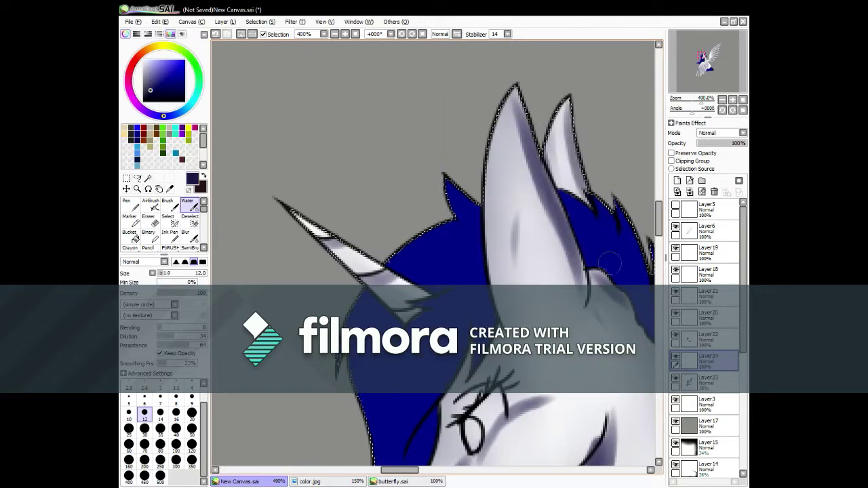
# Step: Paint dark shadows around the wing shoulders, beside the folded wing's feather edges and along the hindquarters
pyautogui.hscroll(3, 434, 251)
pyautogui.scroll(-5, 327, 272)
pyautogui.moveTo(659, 244); pyautogui.dragTo(659, 263)
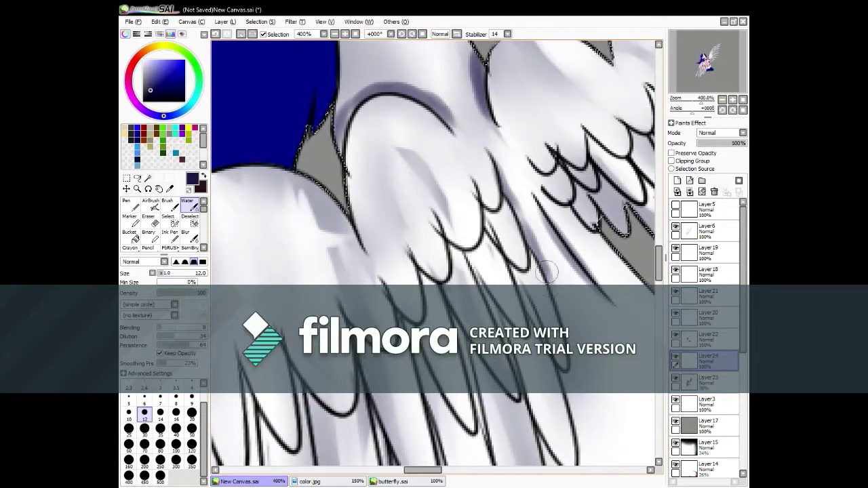
pyautogui.scroll(-4, 547, 272)
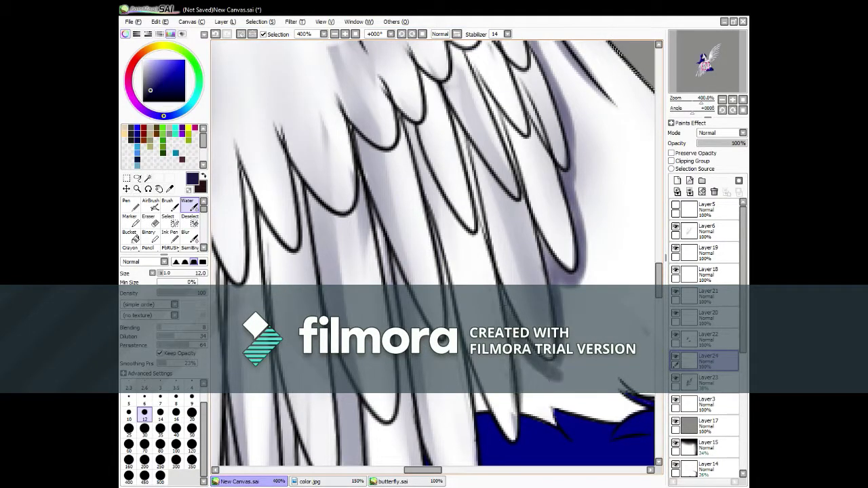
pyautogui.moveTo(429, 475); pyautogui.dragTo(446, 475)
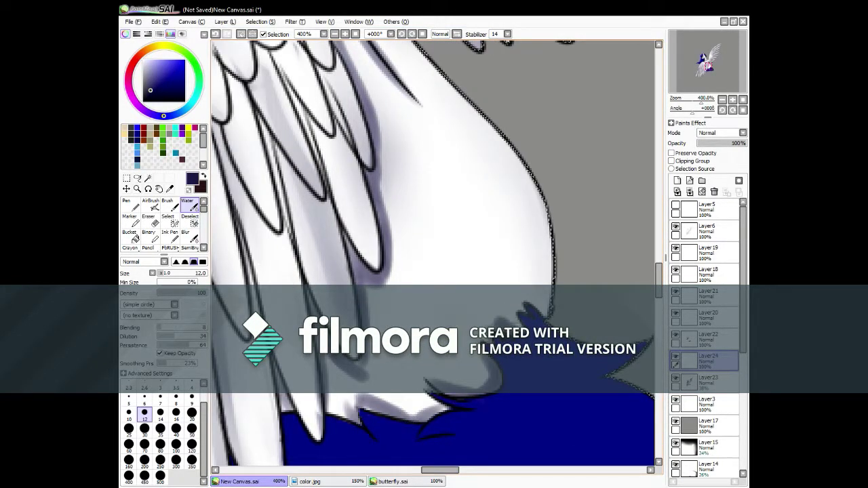
# Step: Paint narrow dark shadows along the raised wing's long feathers, working from the shoulder out to the tips
pyautogui.scroll(5, 508, 188)
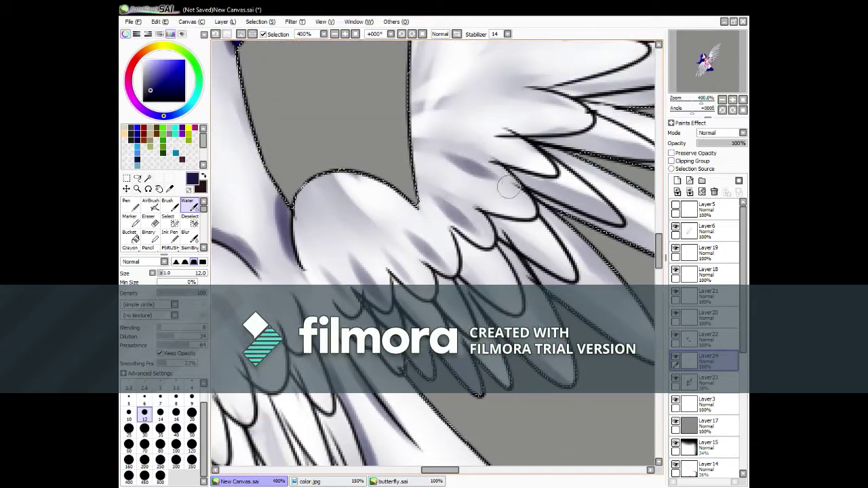
pyautogui.scroll(3, 509, 188)
pyautogui.moveTo(508, 187); pyautogui.dragTo(610, 204)
pyautogui.moveTo(658, 215); pyautogui.dragTo(656, 174)
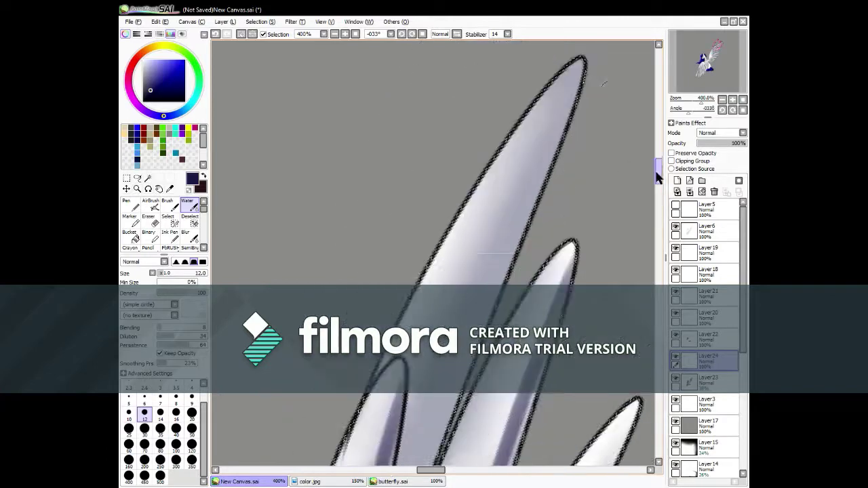
pyautogui.hotkey('ctrl', '-')
pyautogui.moveTo(433, 204); pyautogui.dragTo(339, 203)
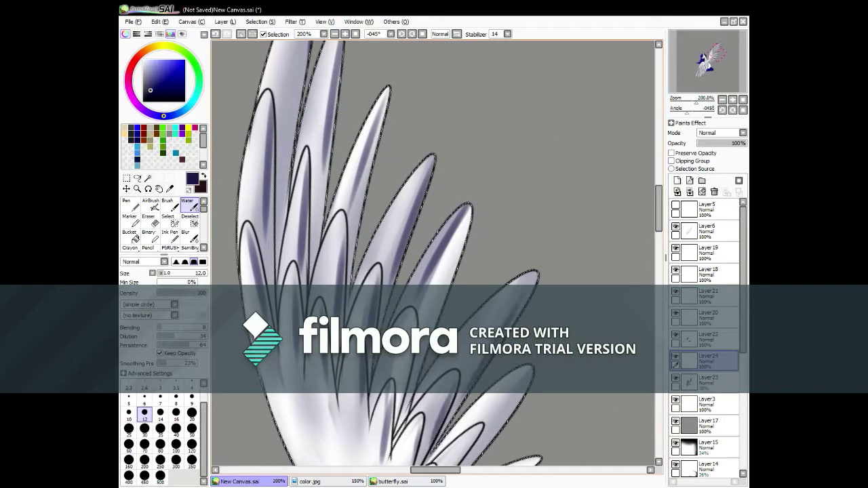
# Step: Add dark shadow strokes to the short feathers at the raised wing's base and across its inner section
pyautogui.scroll(-5, 457, 276)
pyautogui.scroll(-4, 528, 251)
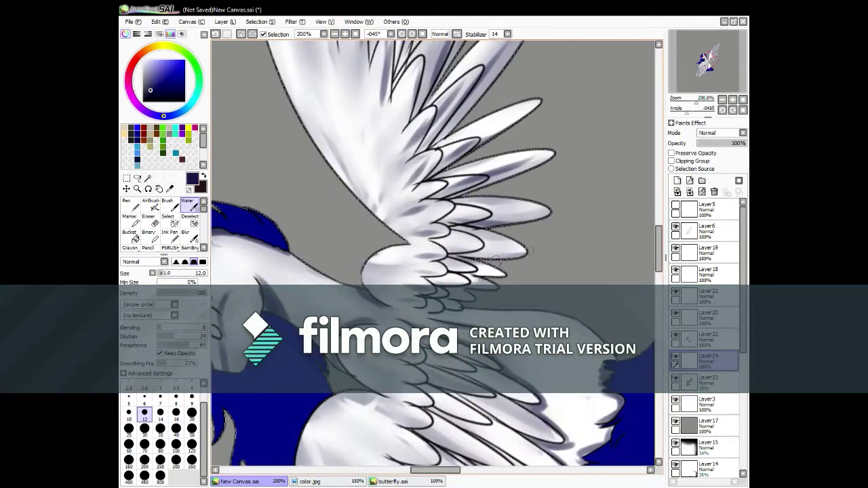
pyautogui.hotkey('ctrl', '-')
pyautogui.scroll(3, 346, 204)
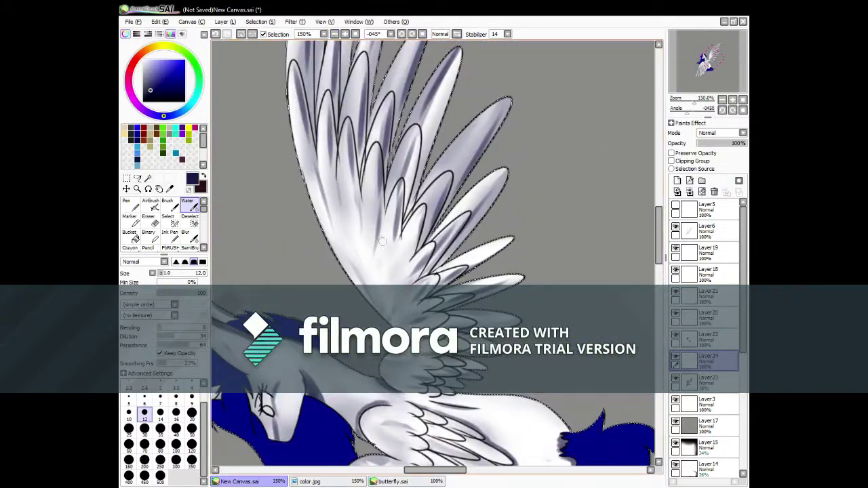
# Step: Paint dark shadow strokes beneath the overlapping feathers of the folded wing, down to their tips
pyautogui.scroll(-5, 366, 257)
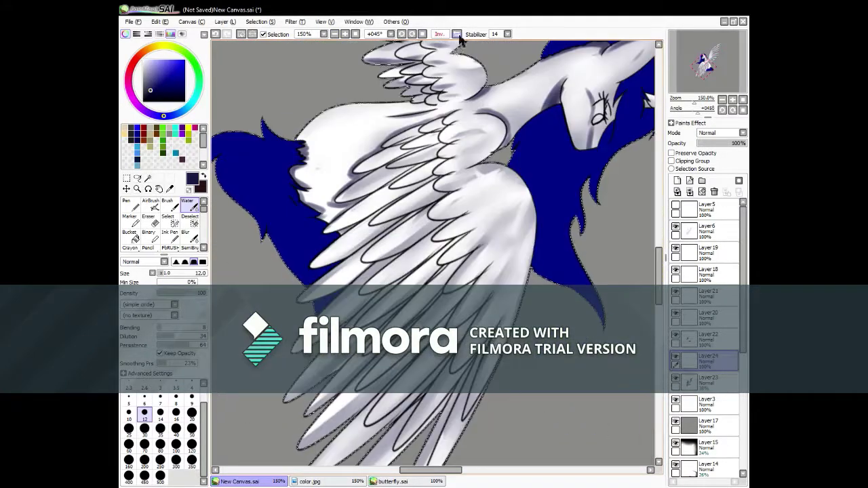
pyautogui.scroll(-3, 412, 270)
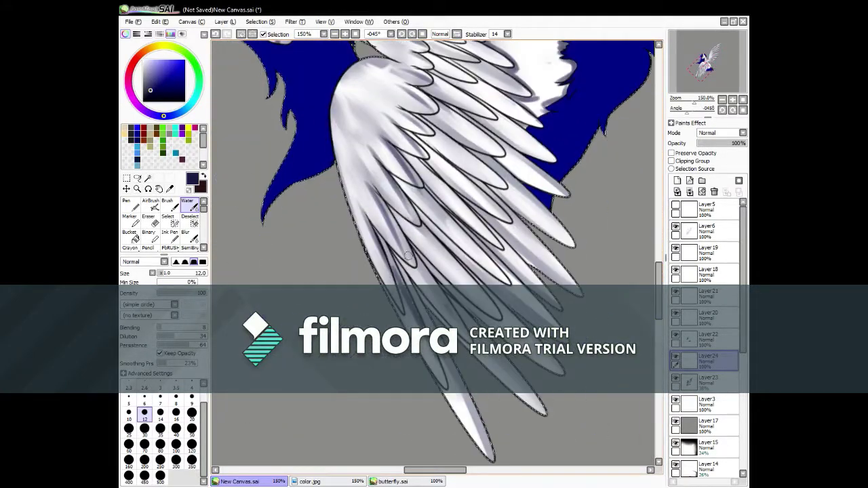
pyautogui.scroll(3, 434, 257)
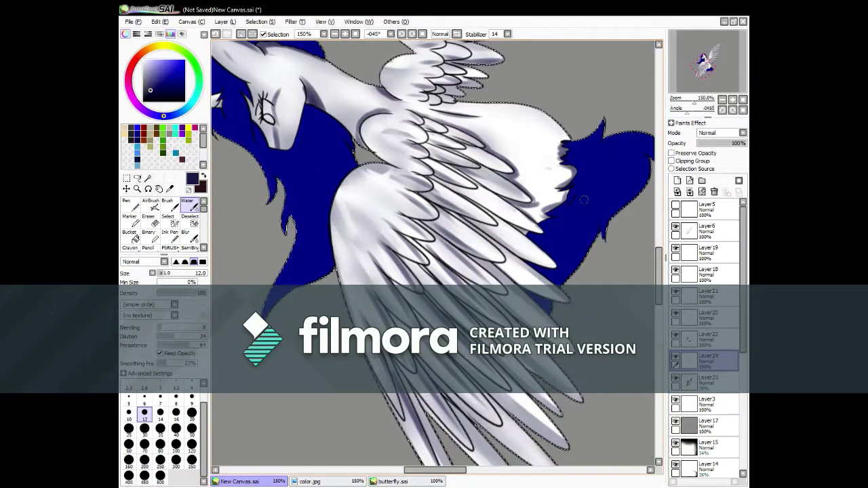
pyautogui.scroll(-5, 500, 159)
pyautogui.scroll(4, 625, 271)
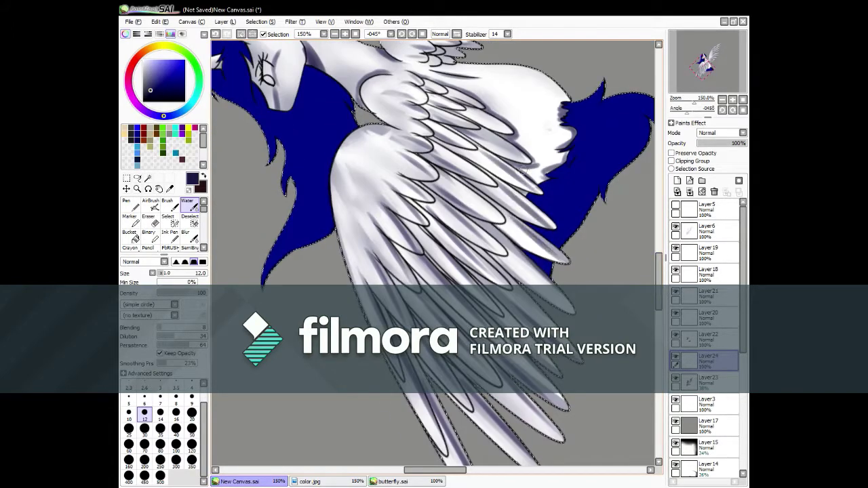
# Step: Lower the dark shadow layer's opacity and add a new layer above it
pyautogui.press('Home')
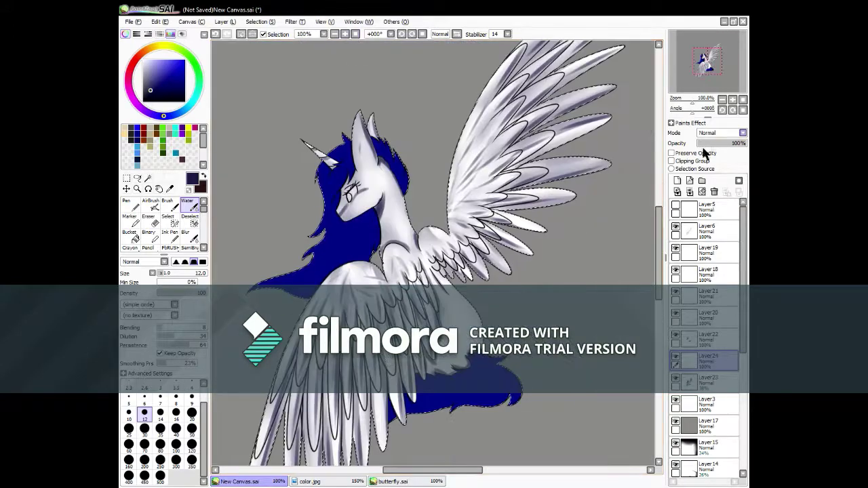
pyautogui.click(677, 194)
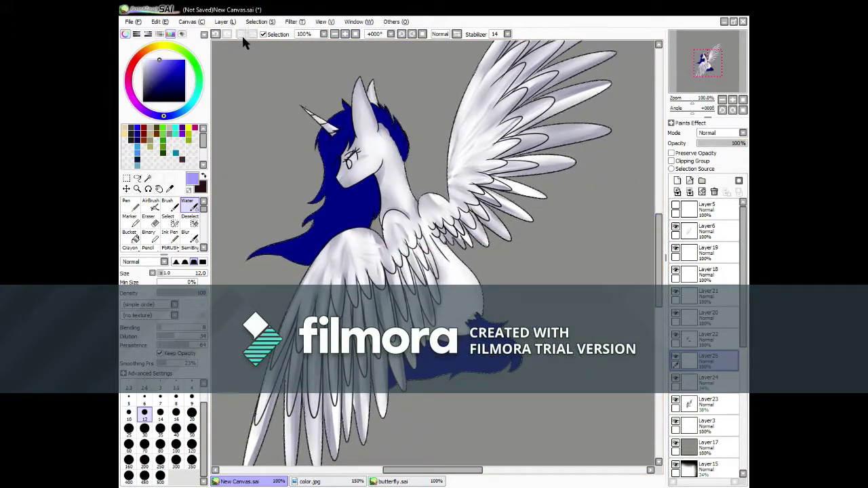
# Step: Paint lavender shading on the back, flank, neck, face and ears with the Water brush at size 35
pyautogui.hotkey('ctrl', '+')
pyautogui.click(160, 444)
pyautogui.moveTo(393, 322)
pyautogui.mouseDown()
pyautogui.moveTo(440, 339)
pyautogui.moveTo(488, 380)
pyautogui.mouseUp()
pyautogui.click(160, 428)
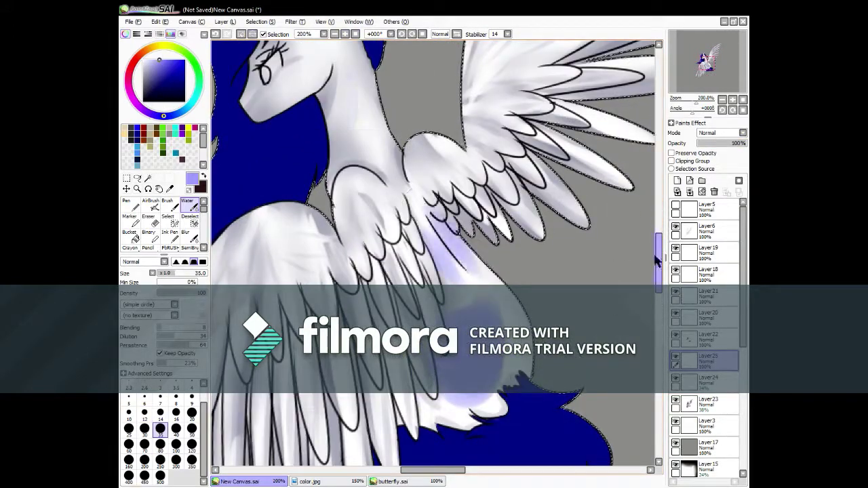
pyautogui.scroll(4, 295, 237)
pyautogui.hscroll(-5, 310, 113)
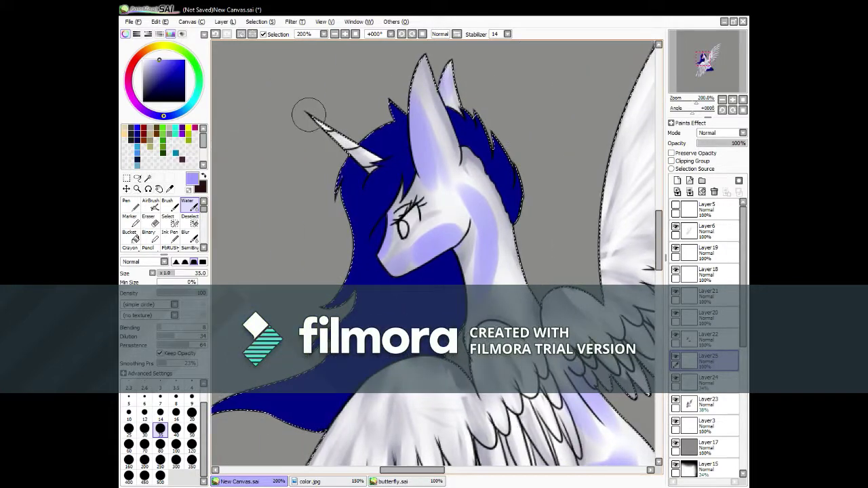
# Step: Paint lavender shading over the folded wing's shoulder and feathers with the brush at size 30
pyautogui.scroll(-5, 558, 196)
pyautogui.click(144, 428)
pyautogui.moveTo(379, 231); pyautogui.dragTo(381, 312)
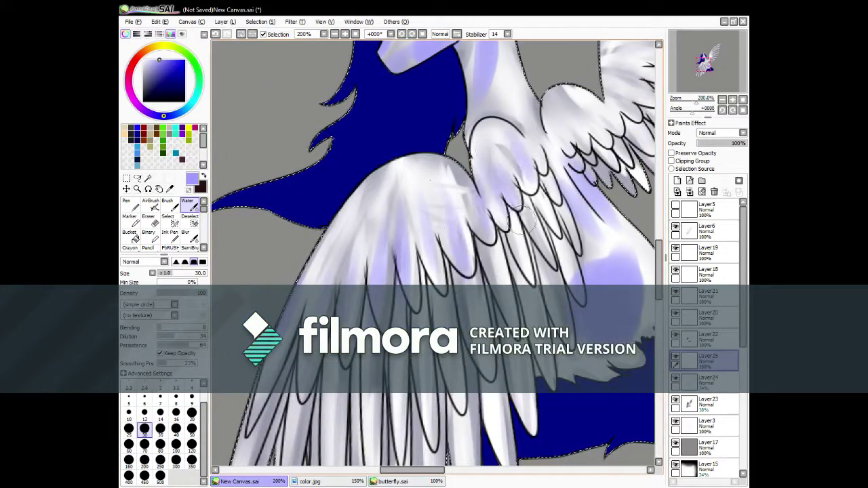
pyautogui.scroll(-4, 345, 168)
pyautogui.scroll(-3, 437, 253)
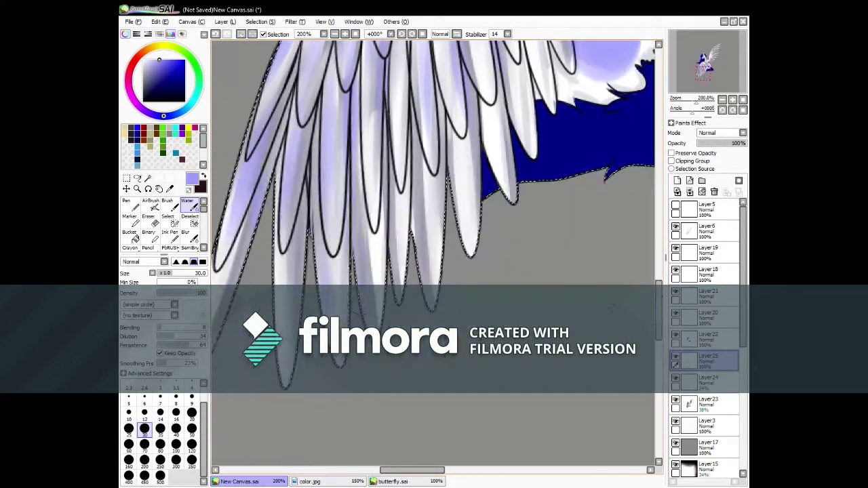
# Step: Paint lavender shading across the raised wing's shoulder, inner feathers and long outer feathers
pyautogui.scroll(8, 434, 252)
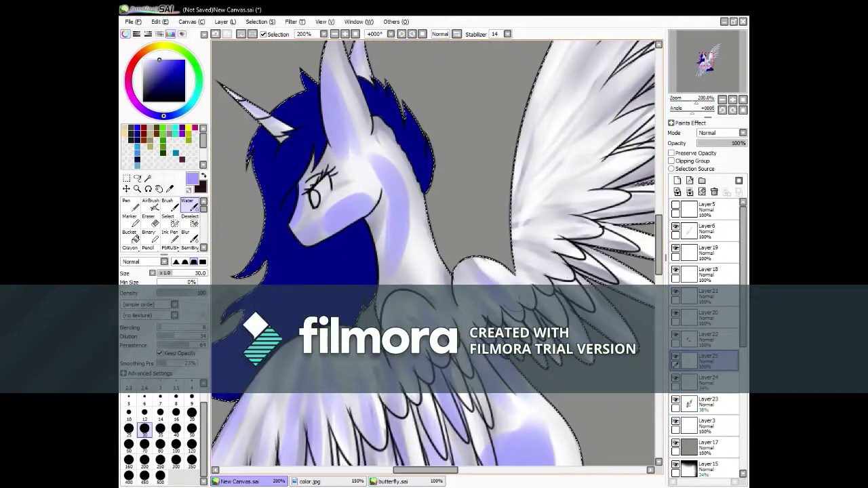
pyautogui.moveTo(434, 253); pyautogui.dragTo(382, 237)
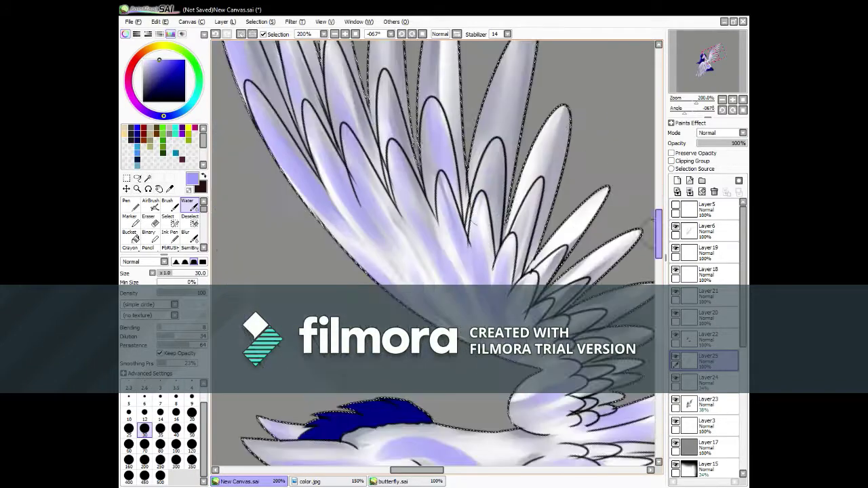
pyautogui.scroll(4, 612, 200)
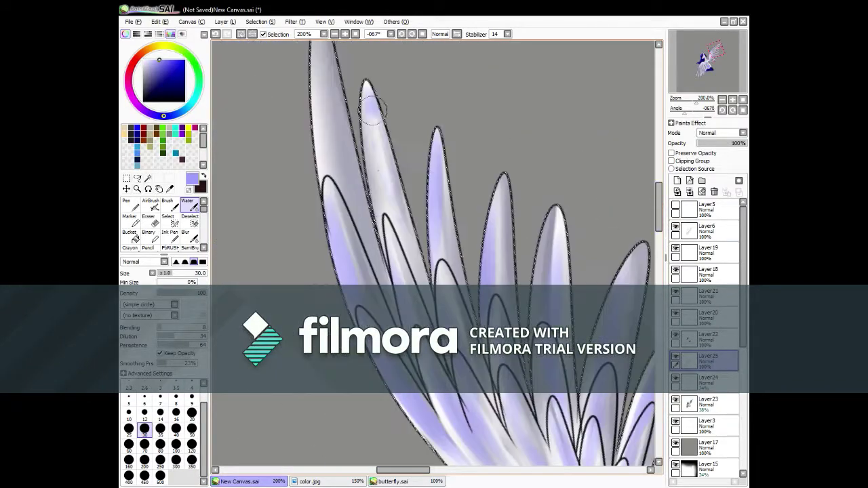
# Step: Soften the lavender shading with the Blur tool at size 40 and set its layer to Luminosity at 23% opacity
pyautogui.hotkey('ctrl', '0')
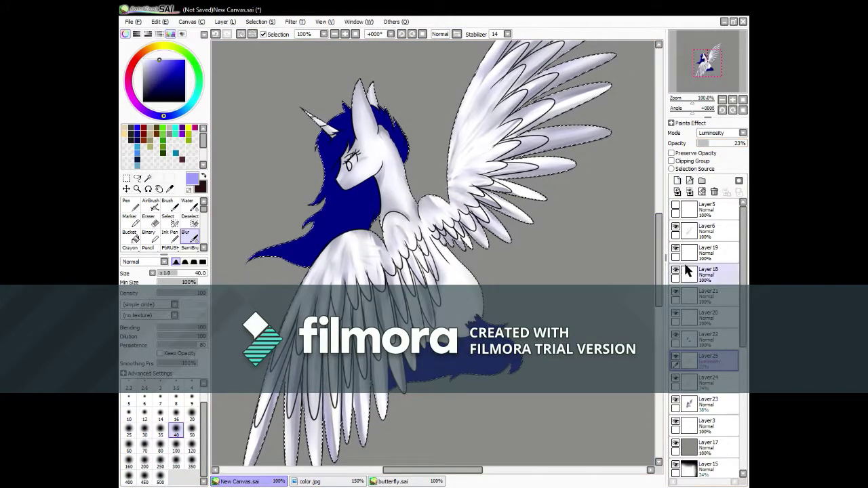
# Step: Add a layer clipped to the hair colour layer and paint black strand shading through the mane with the Water brush at size 12
pyautogui.click(686, 342)
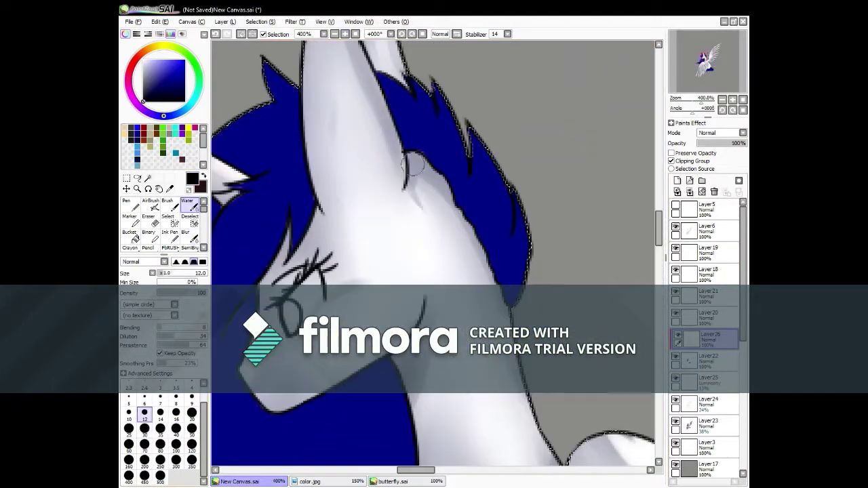
pyautogui.hscroll(-5, 521, 252)
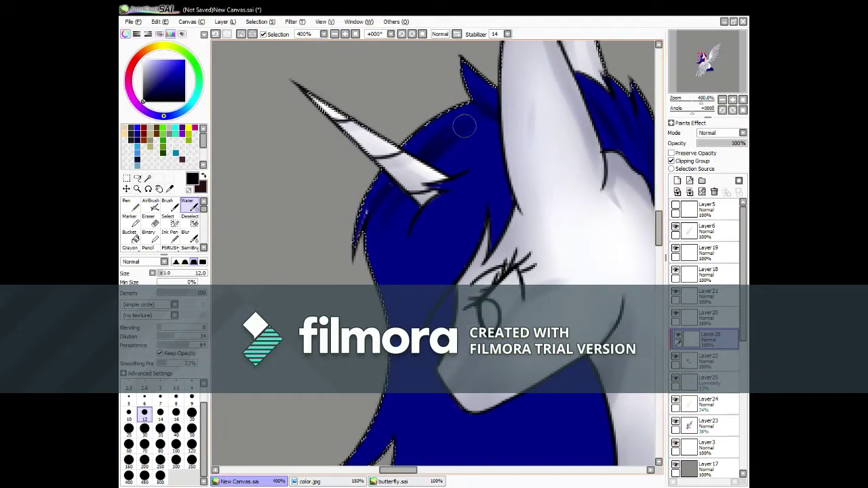
pyautogui.click(129, 203)
pyautogui.keyDown('alt'); pyautogui.click(379, 203); pyautogui.keyUp('alt')
pyautogui.click(706, 360)
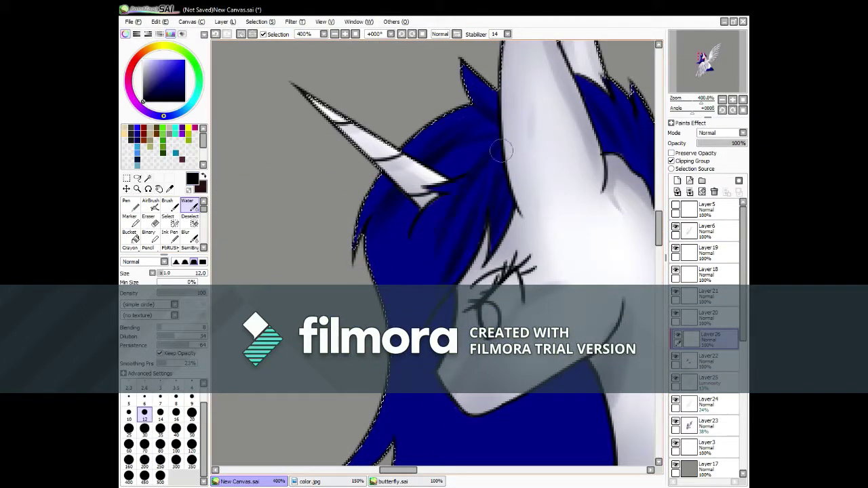
pyautogui.scroll(-1, 429, 178)
pyautogui.scroll(-3, 429, 178)
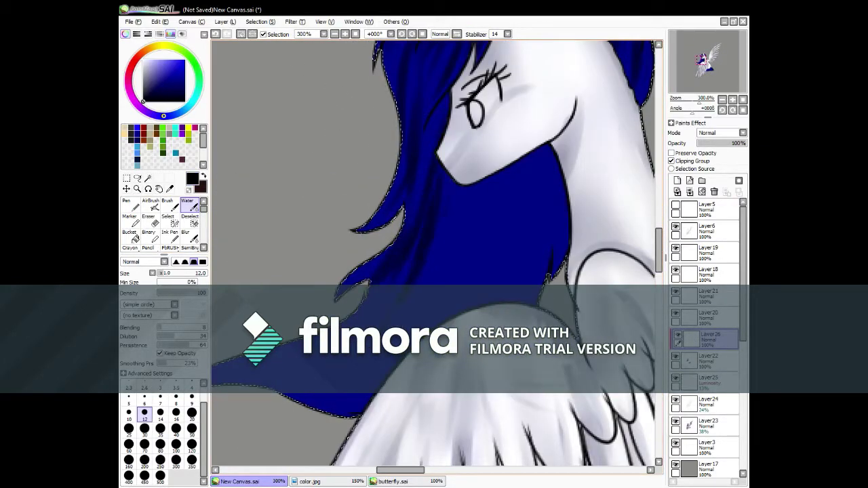
# Step: Paint black strand shading through the lower mane and the tail with the Water brush at size 12
pyautogui.scroll(-5, 530, 279)
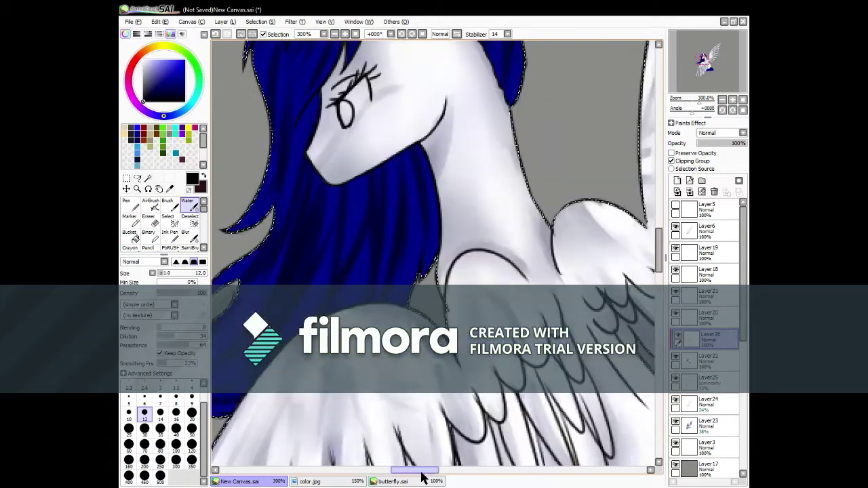
pyautogui.moveTo(400, 470); pyautogui.dragTo(448, 470)
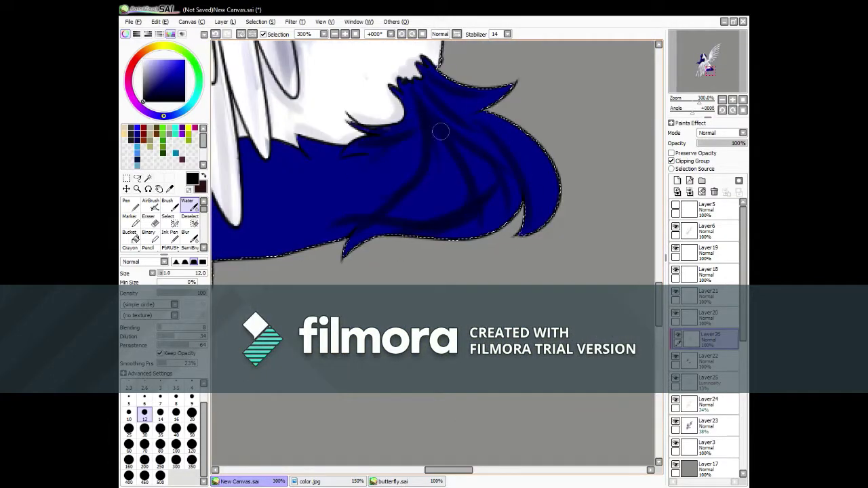
pyautogui.hscroll(-3, 376, 277)
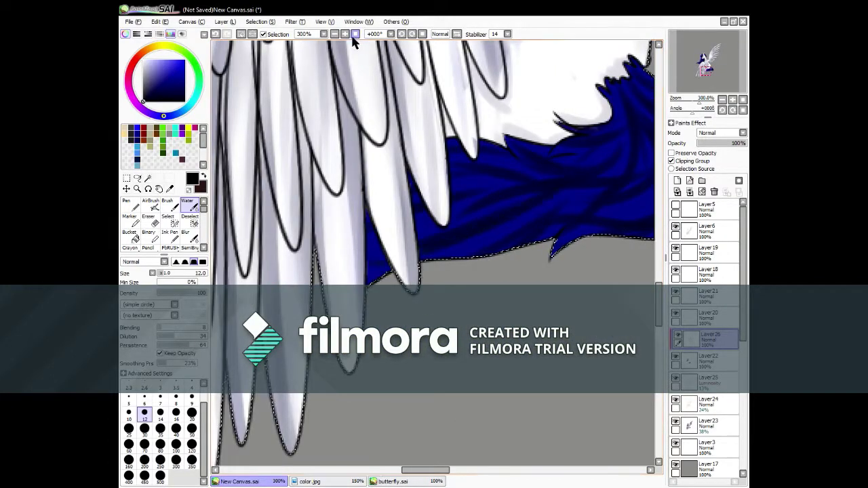
pyautogui.scroll(-2, 433, 163)
# Step: Soften the black hair strands with the Blur tool at size 14 and set their layer to 49% opacity
pyautogui.click(185, 232)
pyautogui.click(160, 413)
pyautogui.scroll(3, 621, 238)
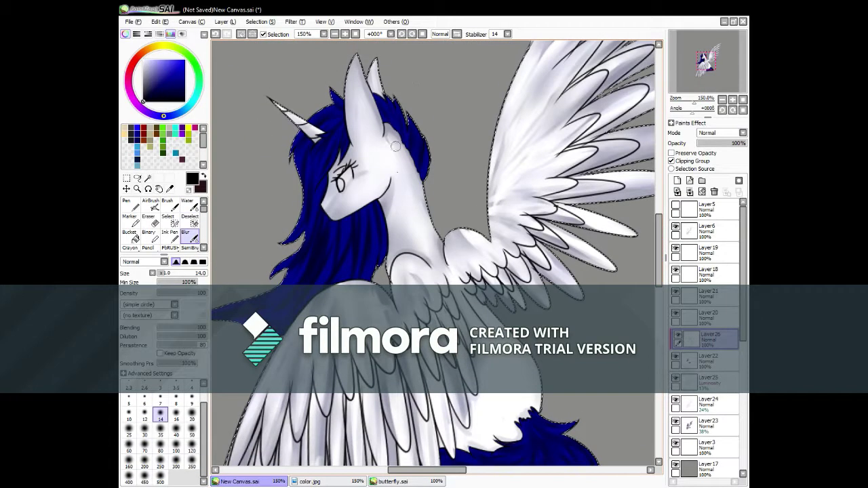
pyautogui.moveTo(429, 471); pyautogui.dragTo(410, 474)
# Step: Add a layer and paint black shadows in the mane behind the ears, around the face and down its lower part with the Water brush
pyautogui.click(677, 180)
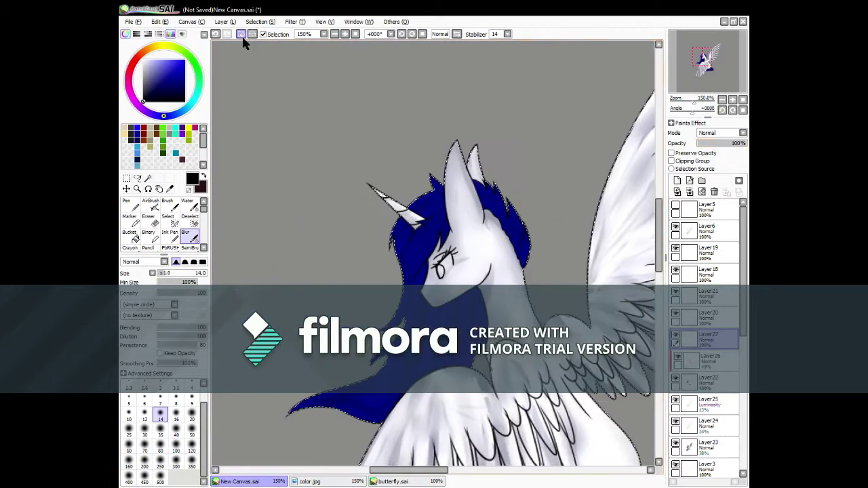
pyautogui.hotkey('ctrl', '+')
pyautogui.click(187, 205)
pyautogui.click(145, 413)
pyautogui.moveTo(461, 129); pyautogui.dragTo(468, 203)
pyautogui.moveTo(370, 193); pyautogui.dragTo(400, 178)
pyautogui.moveTo(522, 82)
pyautogui.mouseDown()
pyautogui.moveTo(535, 197)
pyautogui.moveTo(559, 224)
pyautogui.mouseUp()
pyautogui.moveTo(570, 122); pyautogui.dragTo(610, 224)
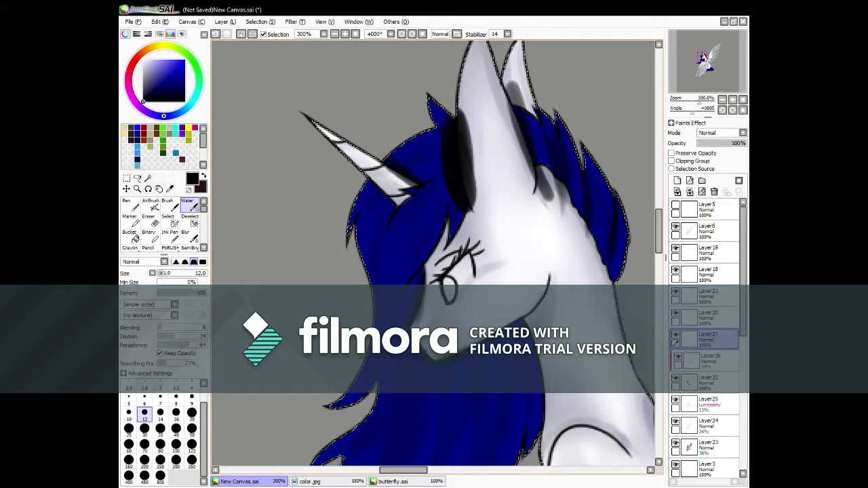
pyautogui.scroll(-3, 403, 128)
pyautogui.hscroll(-4, 434, 203)
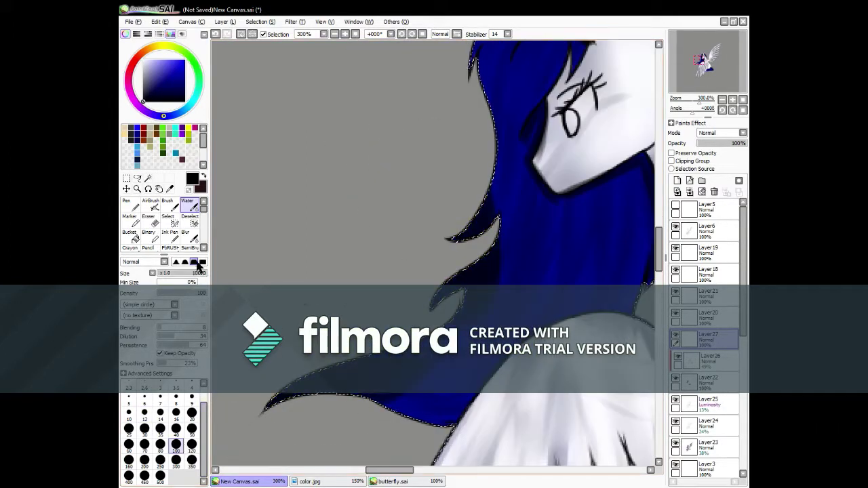
# Step: Clip the mane shadow layer to the hair, set it to 46% opacity and soften it with the Blur tool at size 35
pyautogui.click(185, 234)
pyautogui.moveTo(742, 143); pyautogui.dragTo(719, 143)
pyautogui.click(688, 163)
pyautogui.hotkey('ctrl', '-')
pyautogui.click(161, 432)
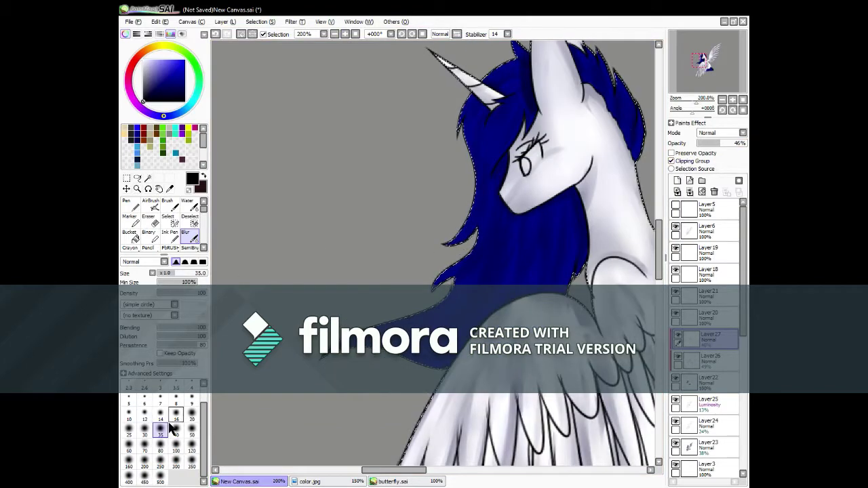
# Step: Add a layer and paint bright blue highlight strands in the forelock and upper mane with the Pen at size 10
pyautogui.click(678, 181)
pyautogui.click(126, 205)
pyautogui.keyDown('alt'); pyautogui.click(525, 94); pyautogui.keyUp('alt')
pyautogui.hotkey('ctrl', '+')
pyautogui.hotkey('ctrl', '+')
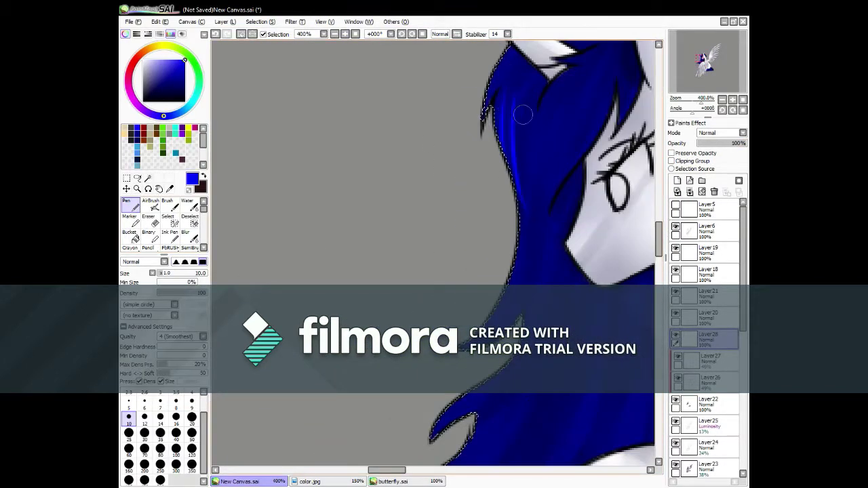
pyautogui.scroll(3, 601, 239)
pyautogui.hscroll(5, 531, 264)
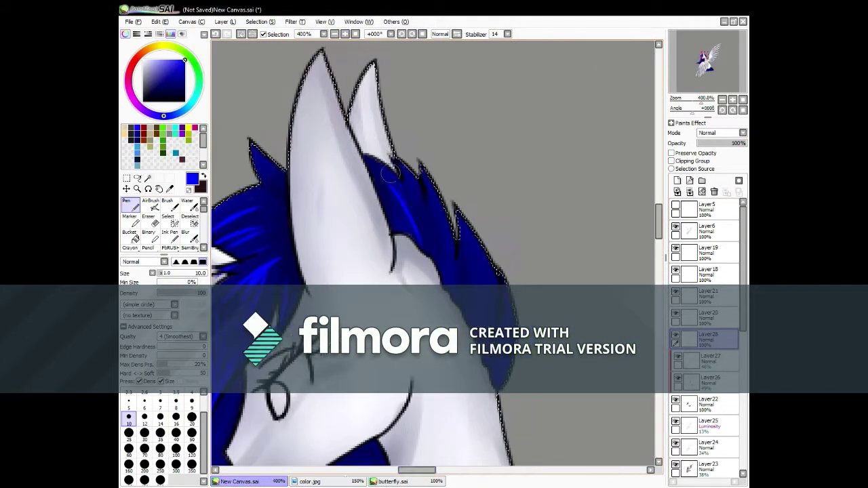
# Step: Paint bright blue highlight strands through the lower mane down to its curled end
pyautogui.scroll(-5, 482, 248)
pyautogui.scroll(2, 481, 248)
pyautogui.moveTo(356, 197); pyautogui.dragTo(342, 119)
pyautogui.moveTo(390, 234); pyautogui.dragTo(371, 118)
pyautogui.moveTo(448, 244); pyautogui.dragTo(423, 156)
pyautogui.moveTo(505, 237); pyautogui.dragTo(496, 196)
pyautogui.moveTo(387, 220); pyautogui.dragTo(373, 132)
pyautogui.hscroll(-3, 432, 450)
# Step: Soften the blue highlight strands throughout the mane with the Blur tool at size 35
pyautogui.click(191, 238)
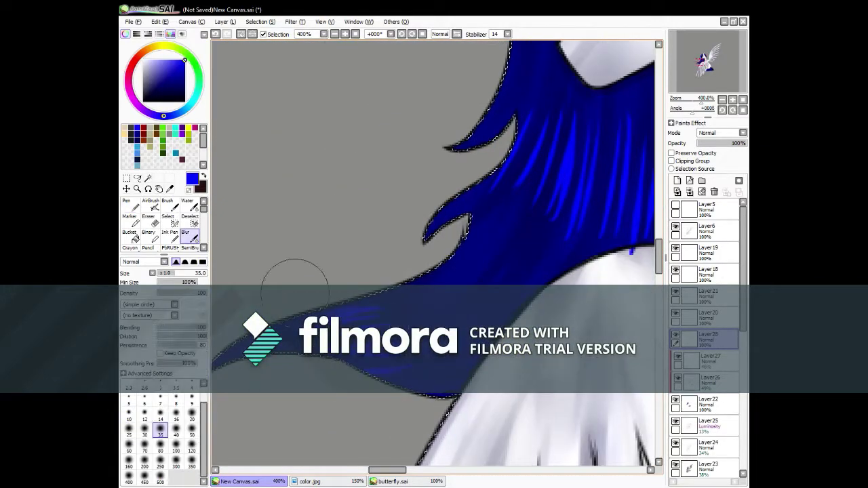
pyautogui.scroll(-2, 433, 254)
pyautogui.scroll(5, 434, 255)
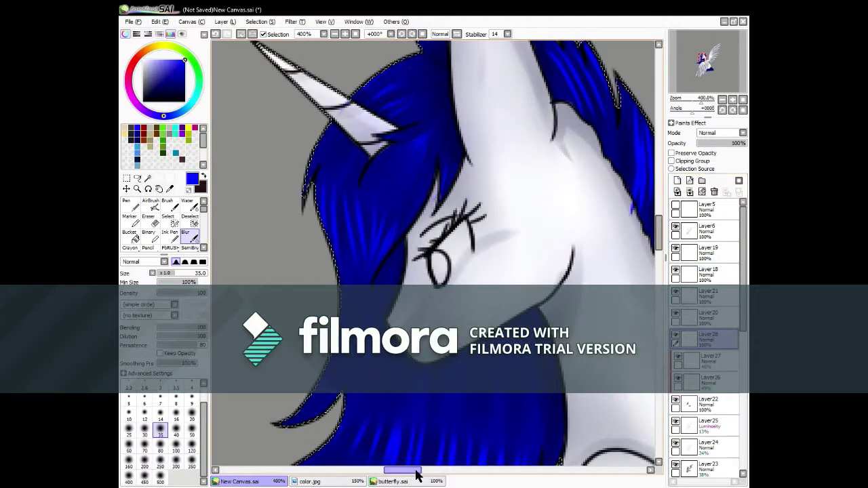
pyautogui.hscroll(3, 434, 255)
# Step: On Layer27, paint black shadows on the tail beside the body with the Pen at size 10 and set the layer to 26% opacity
pyautogui.click(705, 359)
pyautogui.scroll(-3, 434, 254)
pyautogui.click(127, 204)
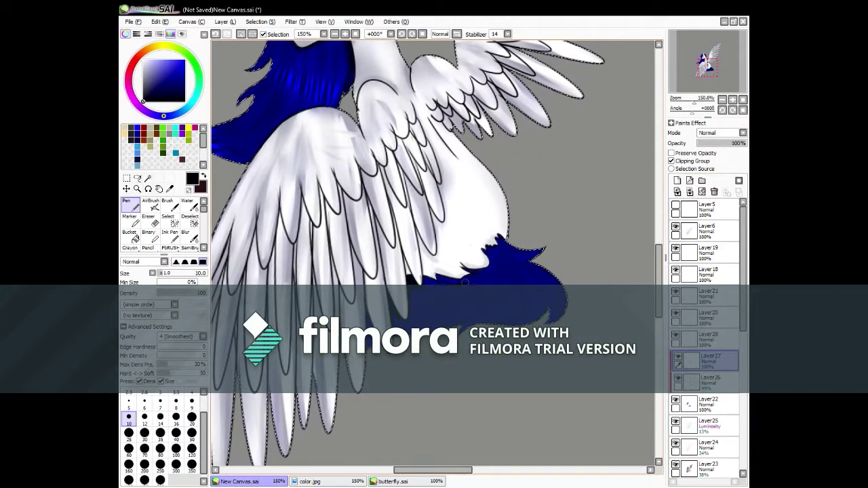
pyautogui.scroll(1, 434, 254)
# Step: On Layer28, paint bright blue highlights through the tail with the Pen at size 10 and blur them at size 35
pyautogui.click(705, 337)
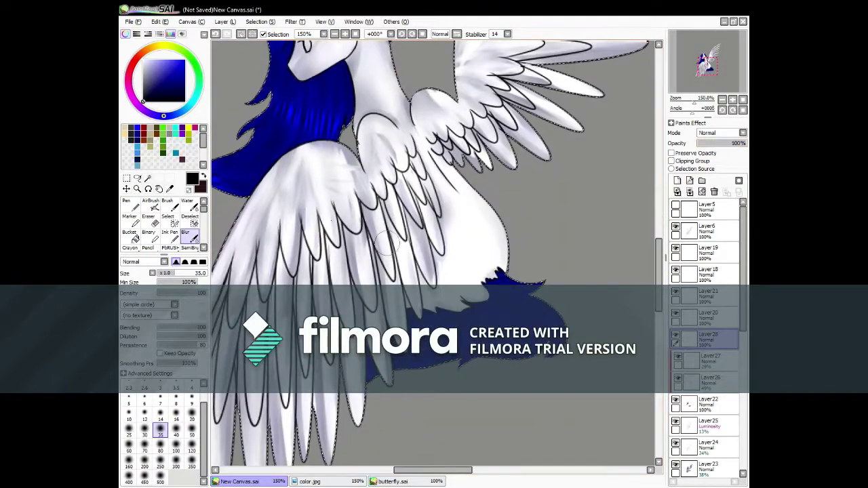
pyautogui.keyDown('alt'); pyautogui.click(341, 126); pyautogui.keyUp('alt')
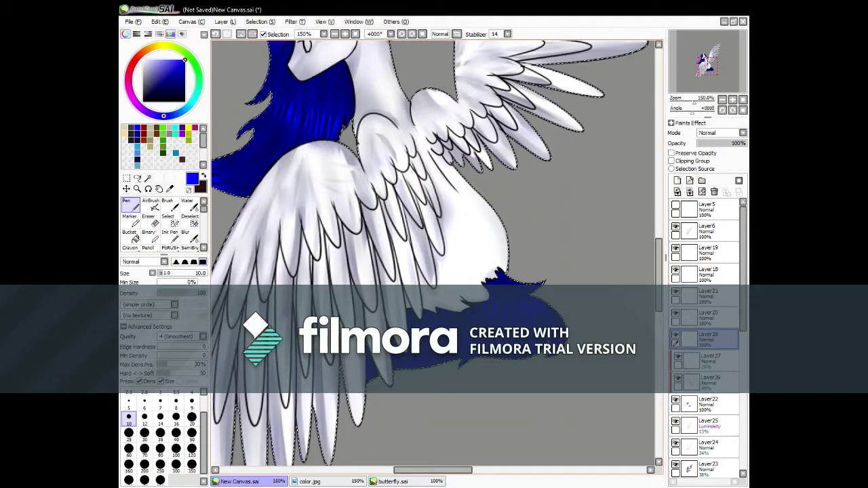
pyautogui.click(185, 236)
# Step: Set the blue hair highlight layer to Luminosity at 52% opacity
pyautogui.click(722, 132)
pyautogui.click(712, 122)
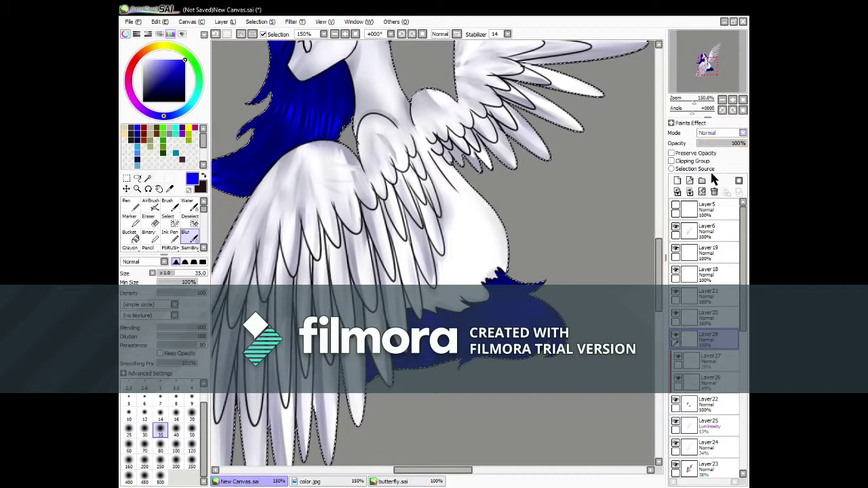
pyautogui.scroll(2, 661, 257)
pyautogui.scroll(-3, 666, 278)
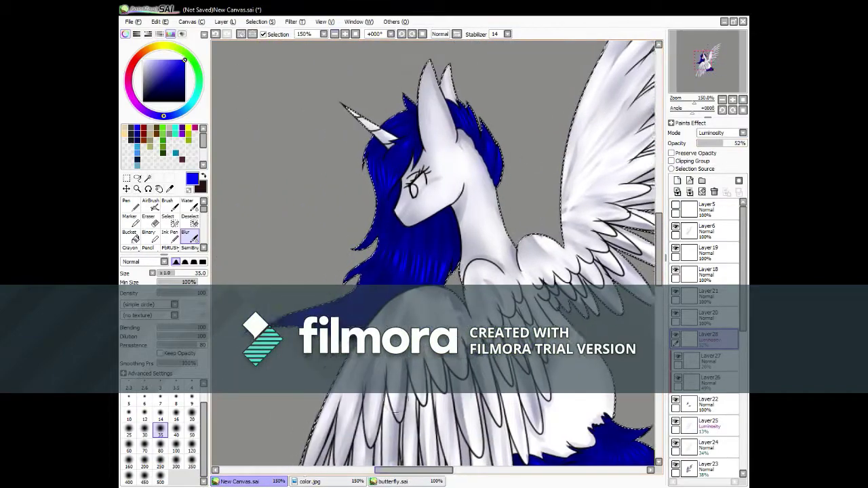
pyautogui.moveTo(744, 143); pyautogui.dragTo(722, 143)
# Step: Hide the sketch layer Layer5 and fill the eyeball area beside the iris with white on Layer20, using the Pen at size 5
pyautogui.scroll(5, 463, 268)
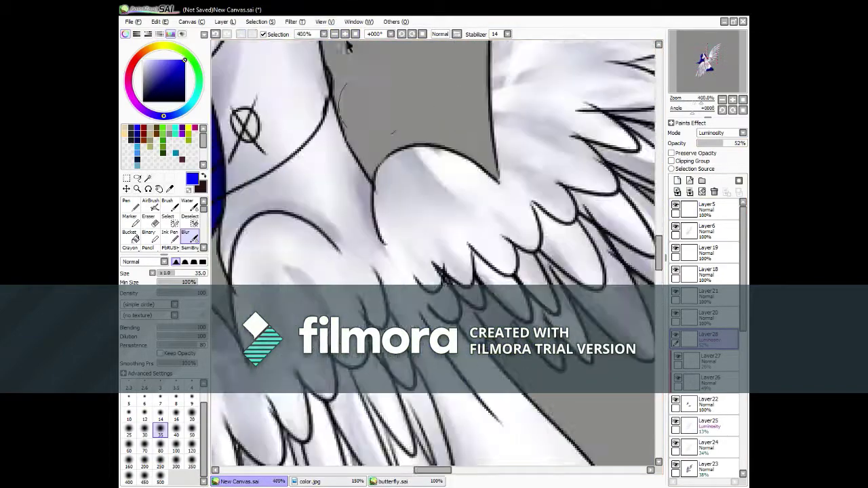
pyautogui.click(706, 317)
pyautogui.click(676, 204)
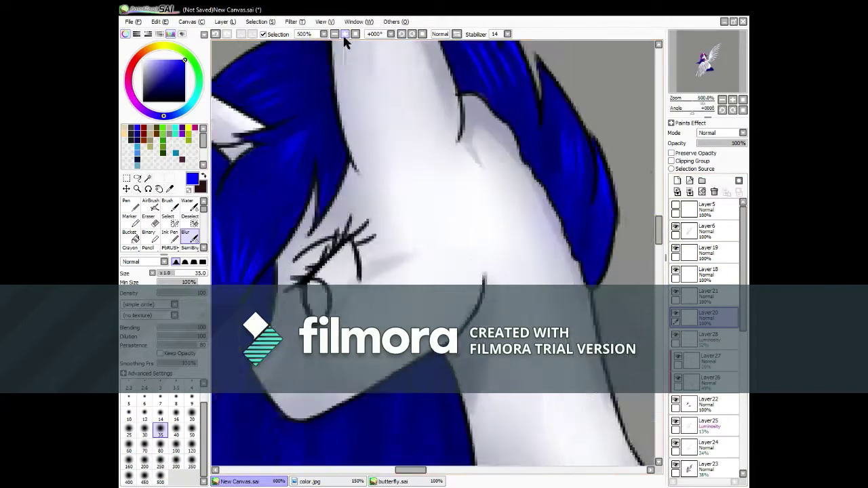
pyautogui.scroll(2, 403, 203)
pyautogui.press('n')
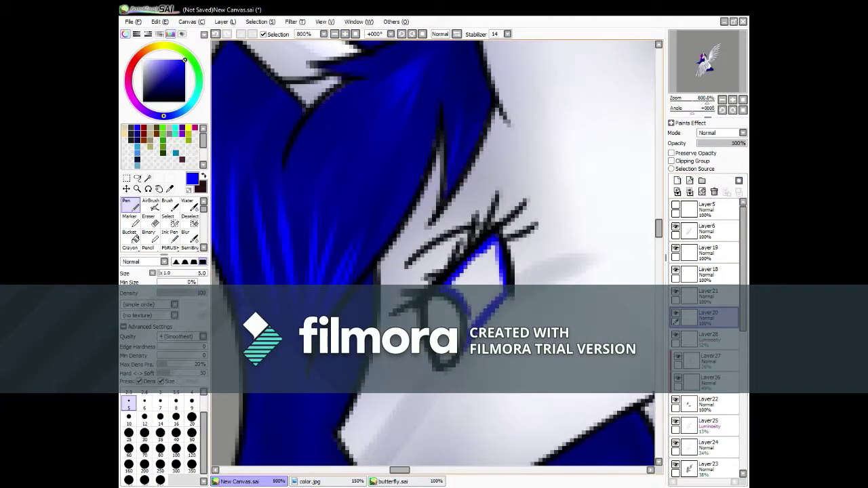
pyautogui.click(295, 21)
pyautogui.click(309, 43)
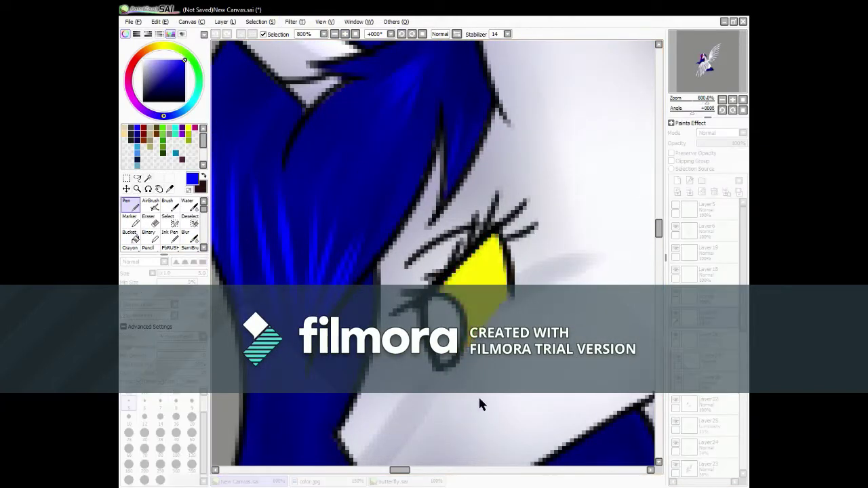
pyautogui.press('Escape')
pyautogui.hotkey('ctrl', 'z')
# Step: Shade the upper eyeball with grey and black on two clipped layers at 41% and 25% opacity, blurring the shading at size 14
pyautogui.click(187, 203)
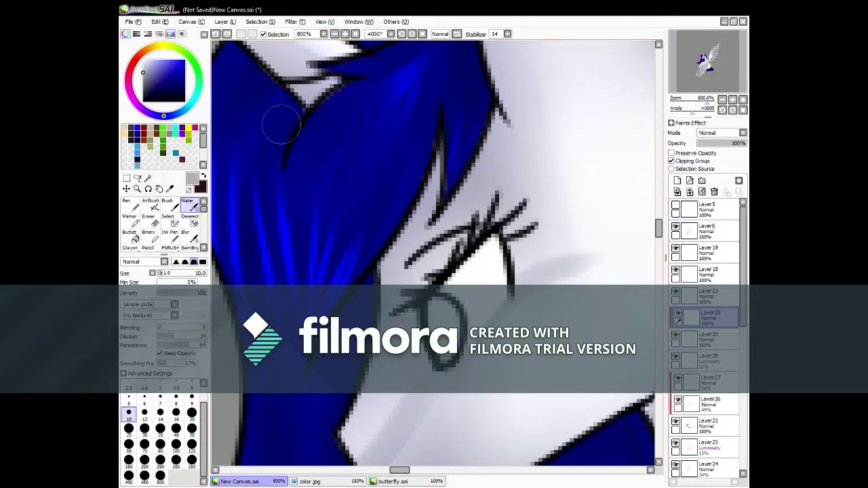
pyautogui.moveTo(434, 258); pyautogui.dragTo(475, 278)
pyautogui.click(677, 180)
pyautogui.moveTo(407, 271); pyautogui.dragTo(501, 271)
pyautogui.click(187, 234)
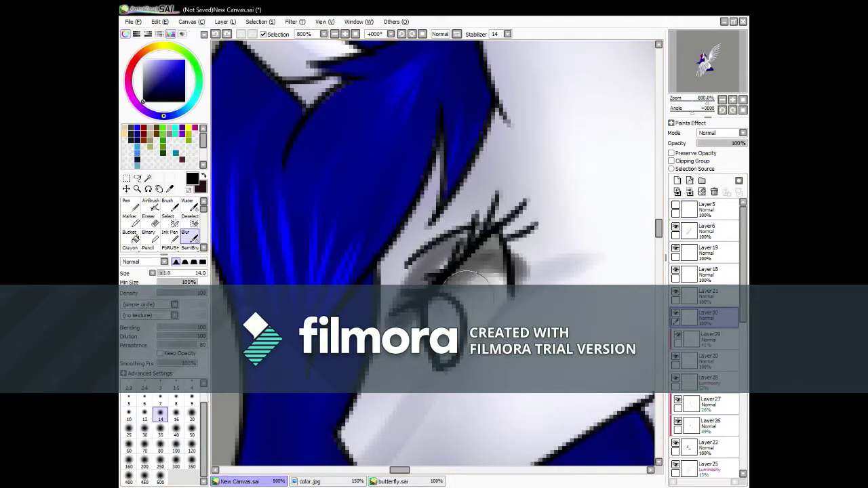
pyautogui.click(671, 161)
pyautogui.click(715, 143)
# Step: Add a layer and fill the iris with bright turquoise, using color.jpg as the reference and painting with the Pen
pyautogui.click(677, 181)
pyautogui.click(310, 481)
pyautogui.click(237, 481)
pyautogui.click(126, 203)
pyautogui.moveTo(433, 302); pyautogui.dragTo(434, 327)
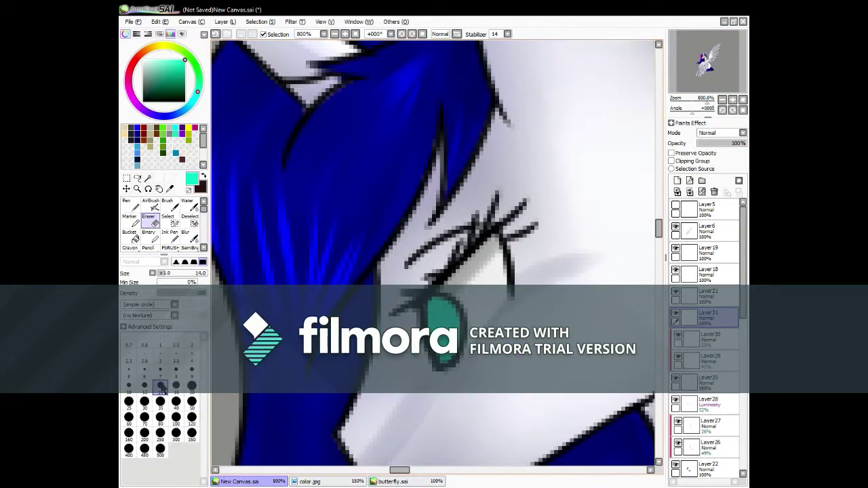
# Step: Add a clipped layer and paint darker green shading over the upper iris with the Pen at size 5, blending it with Blur
pyautogui.click(676, 180)
pyautogui.click(671, 161)
pyautogui.hotkey('ctrl', '+')
pyautogui.scroll(2, 434, 149)
pyautogui.click(172, 79)
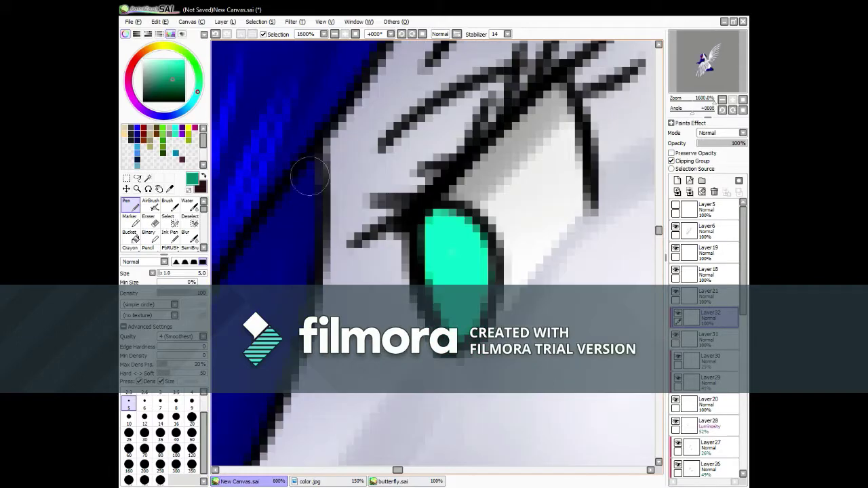
pyautogui.moveTo(415, 261); pyautogui.dragTo(434, 217)
pyautogui.click(190, 236)
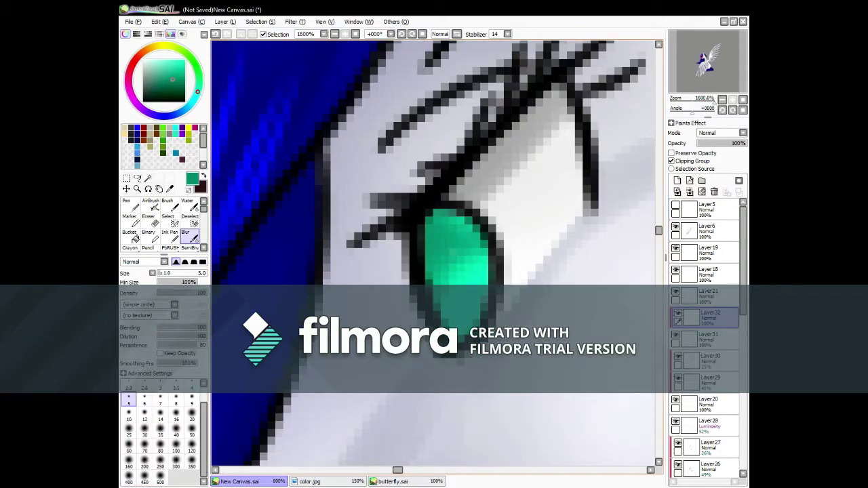
pyautogui.moveTo(465, 245); pyautogui.dragTo(453, 234)
# Step: Add a clipped layer with bright turquoise highlights on the iris, softened with Blur and set to Luminosity at 22% opacity
pyautogui.click(185, 59)
pyautogui.click(677, 180)
pyautogui.click(127, 203)
pyautogui.hotkey('ctrl', 'alt', 'g')
pyautogui.press('b')
# Step: Paint a black pupil on a new layer and add turquoise reflections on two layers, Luminosity at 39% and Normal at 23% opacity
pyautogui.click(677, 180)
pyautogui.press('n')
pyautogui.moveTo(427, 234); pyautogui.dragTo(444, 289)
pyautogui.hotkey('ctrl', 'z')
pyautogui.hotkey('ctrl', 'y')
pyautogui.press('b')
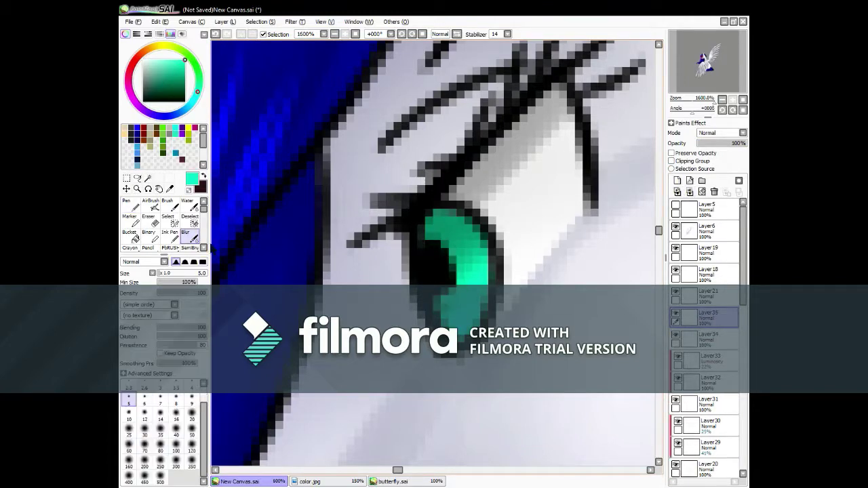
pyautogui.click(676, 180)
pyautogui.press('n')
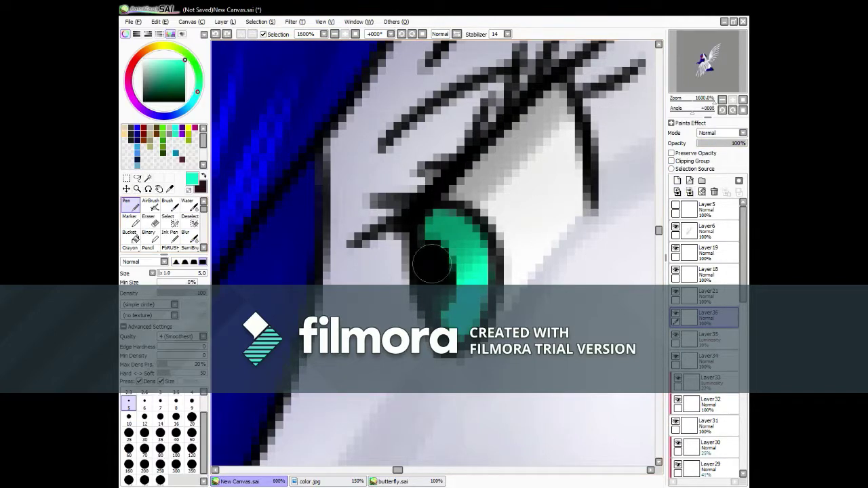
# Step: Add an unclipped layer, paint a black shadow over the upper iris, trim it with the Eraser at size 7 and set 29% opacity
pyautogui.click(677, 180)
pyautogui.click(692, 162)
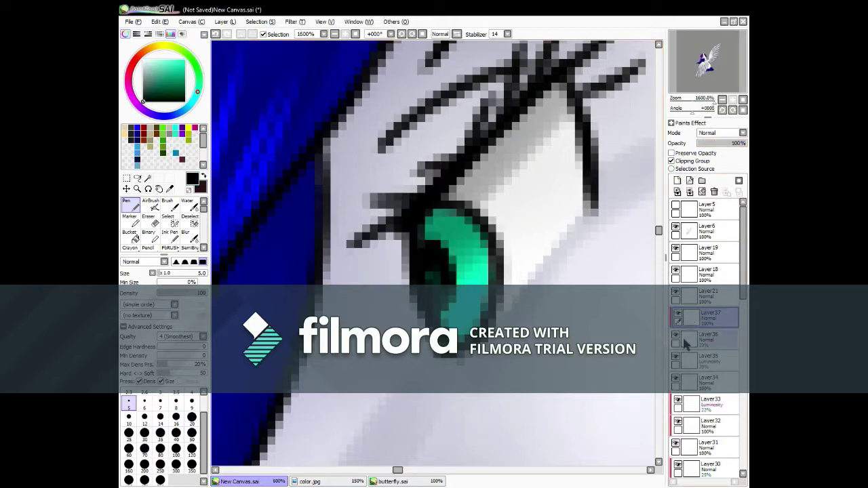
pyautogui.click(721, 143)
pyautogui.press('e')
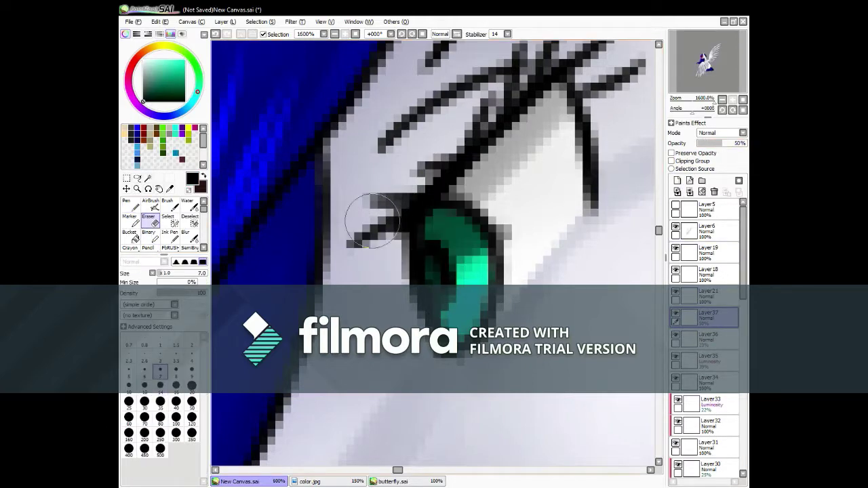
pyautogui.click(710, 143)
pyautogui.press('-')
pyautogui.press('-')
pyautogui.press('-')
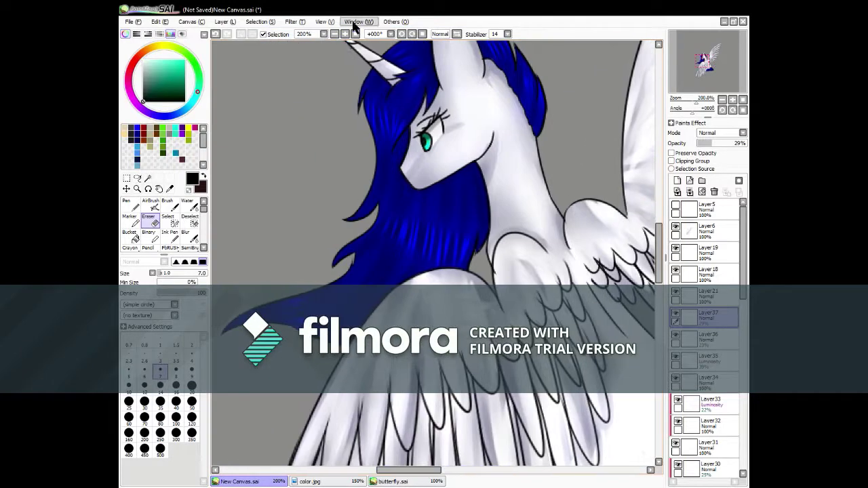
# Step: Add a layer above Layer6 and paint a white highlight across the upper eye with the Pen at size 5, at 49% opacity
pyautogui.press('+')
pyautogui.press('+')
pyautogui.press('+')
pyautogui.click(676, 182)
pyautogui.press('+')
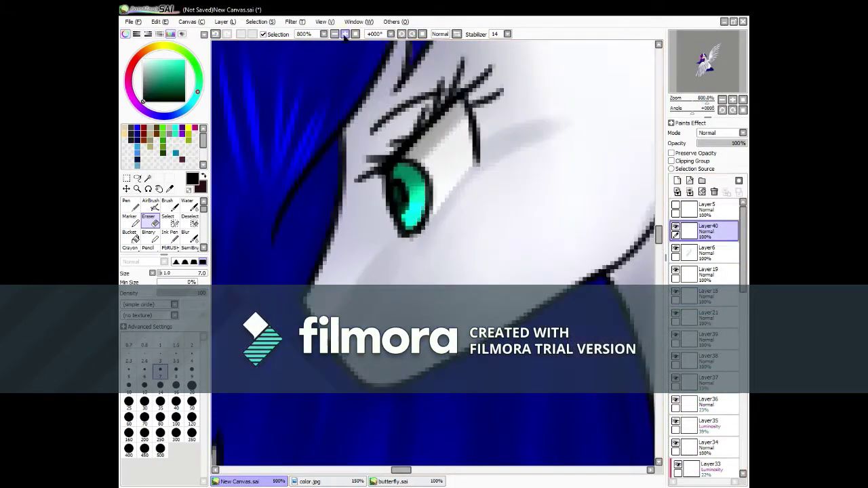
pyautogui.press('n')
pyautogui.keyDown('alt'); pyautogui.click(417, 173); pyautogui.keyUp('alt')
pyautogui.click(720, 144)
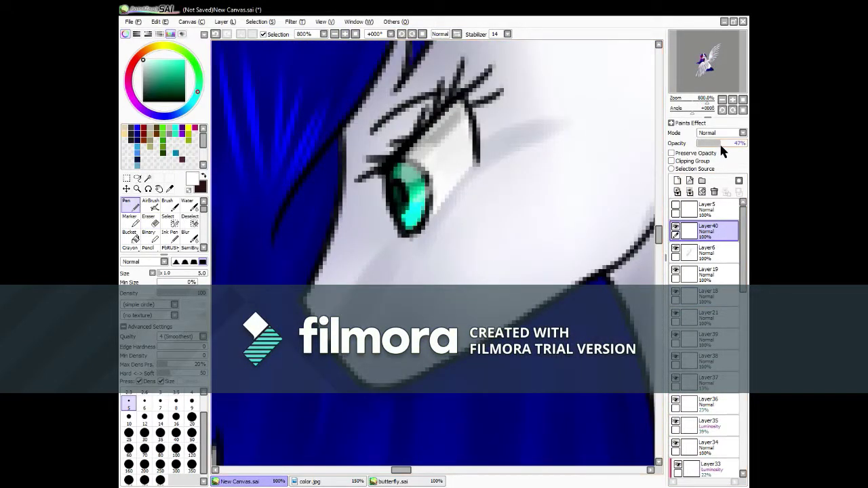
# Step: Add a new layer above the white eye highlight layer and check the whole drawing at 50% zoom
pyautogui.click(677, 180)
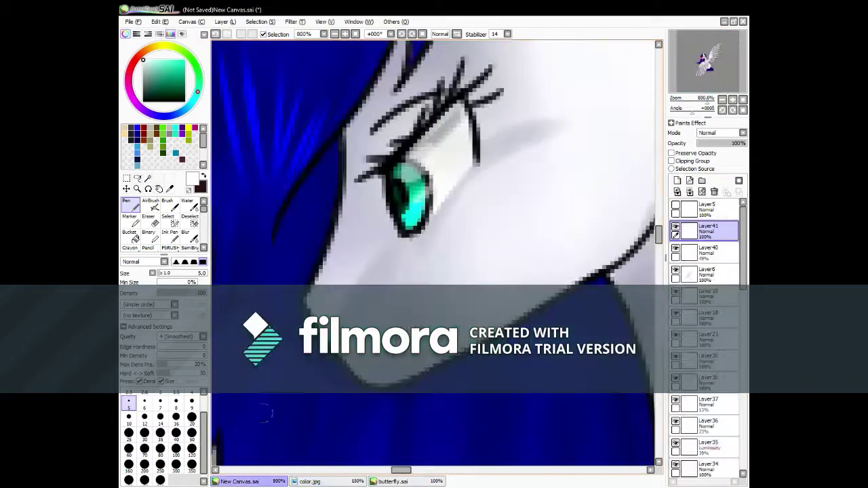
pyautogui.press('-')
pyautogui.press('-')
pyautogui.press('-')
pyautogui.press('-')
pyautogui.press('-')
pyautogui.press('-')
pyautogui.press('-')
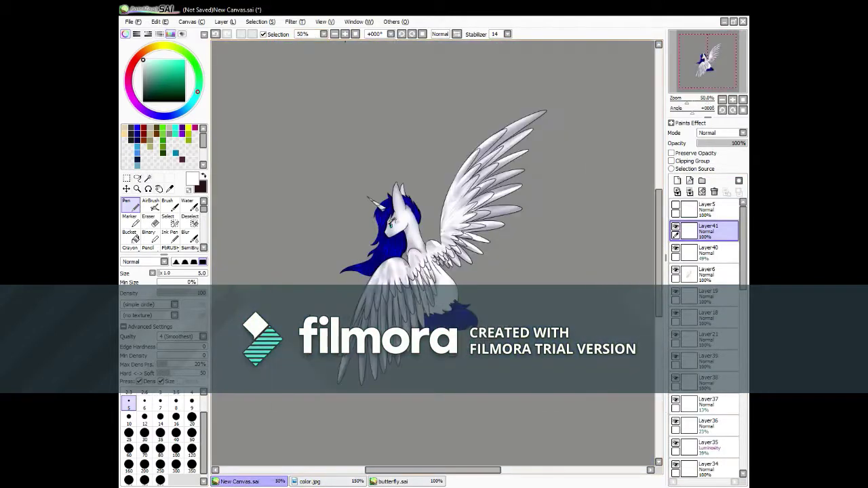
# Step: Show Layer5 and the hidden sunset background behind the unicorn, check the whole canvas at 33.33% zoom, and select Layer21
pyautogui.click(675, 206)
pyautogui.click(707, 208)
pyautogui.moveTo(437, 470); pyautogui.dragTo(427, 470)
pyautogui.press('-')
pyautogui.press('-')
pyautogui.press('-')
pyautogui.click(706, 296)
pyautogui.click(706, 339)
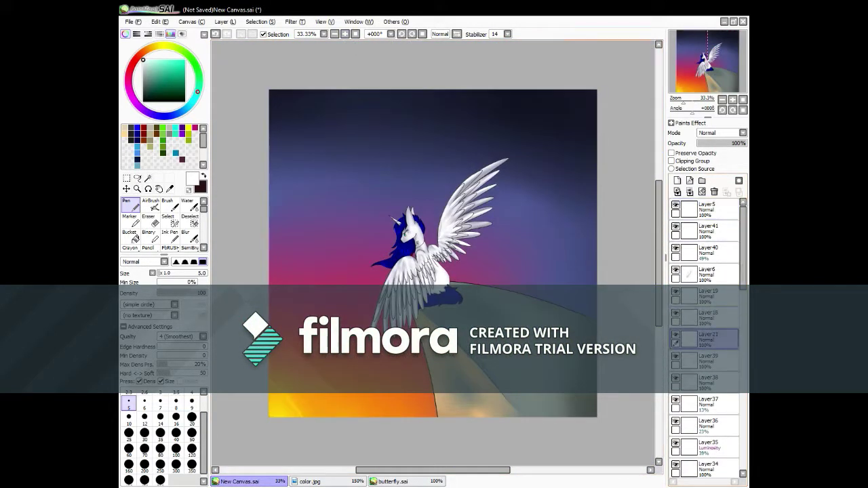
# Step: Select the unicorn's silhouette using Layer6 and fill it with black on Layer18
pyautogui.press('+')
pyautogui.press('+')
pyautogui.click(706, 272)
pyautogui.click(306, 232)
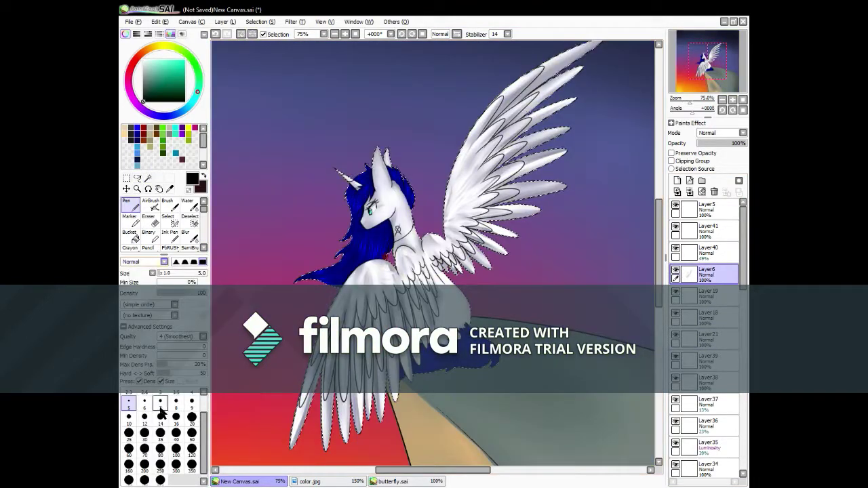
pyautogui.click(148, 220)
pyautogui.click(707, 317)
# Step: Set Layer18 to 43% opacity and erase lit areas from the face, wings and haunch with the Eraser at size 35
pyautogui.click(160, 372)
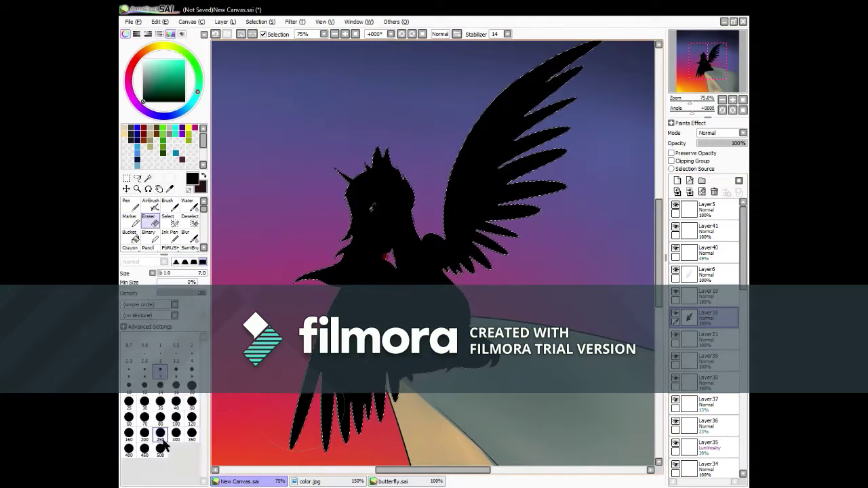
pyautogui.moveTo(744, 143); pyautogui.dragTo(718, 143)
pyautogui.click(160, 401)
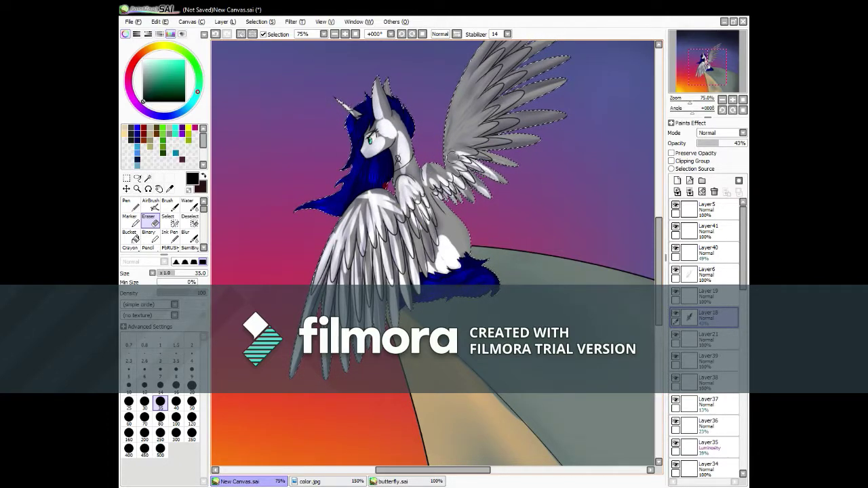
pyautogui.scroll(3, 434, 251)
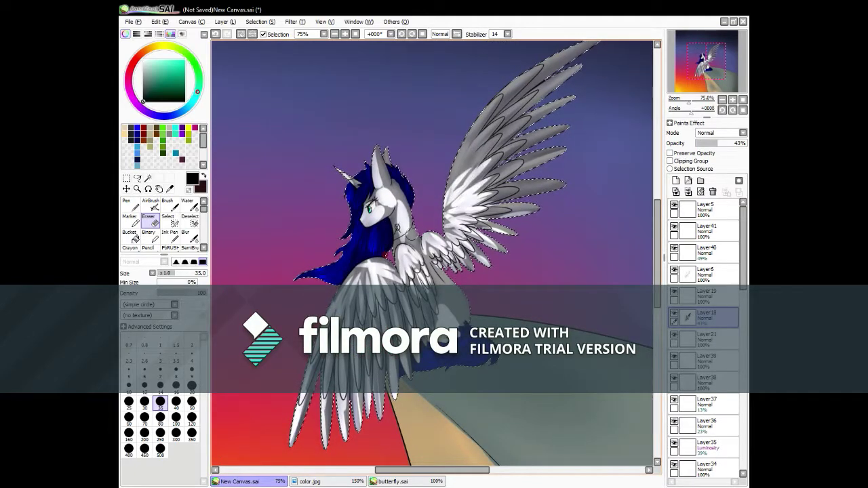
# Step: Soften the black body shadow at full opacity with Blur at size 25 and set Layer18 to 23% opacity
pyautogui.moveTo(707, 143); pyautogui.dragTo(746, 143)
pyautogui.click(189, 235)
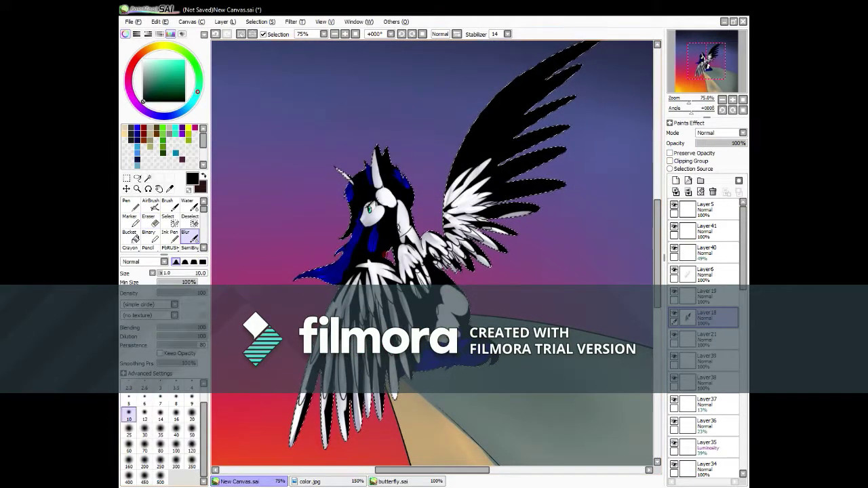
pyautogui.moveTo(359, 421); pyautogui.dragTo(400, 285)
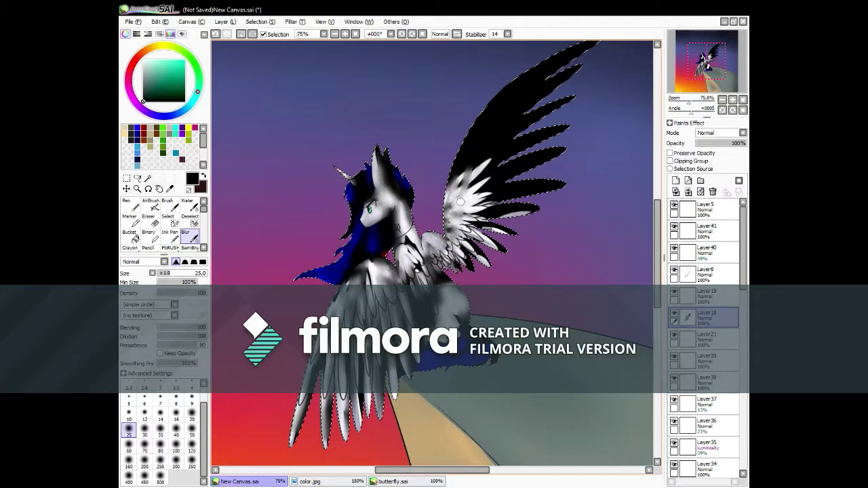
pyautogui.click(718, 143)
pyautogui.click(147, 221)
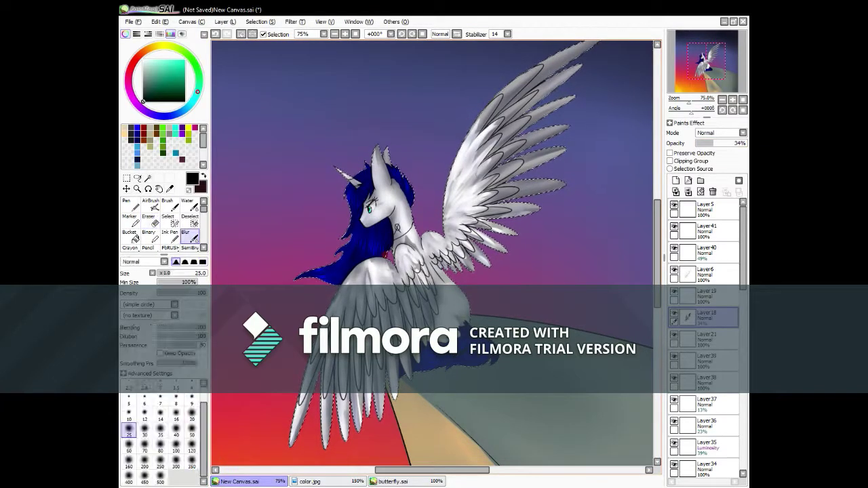
pyautogui.click(188, 236)
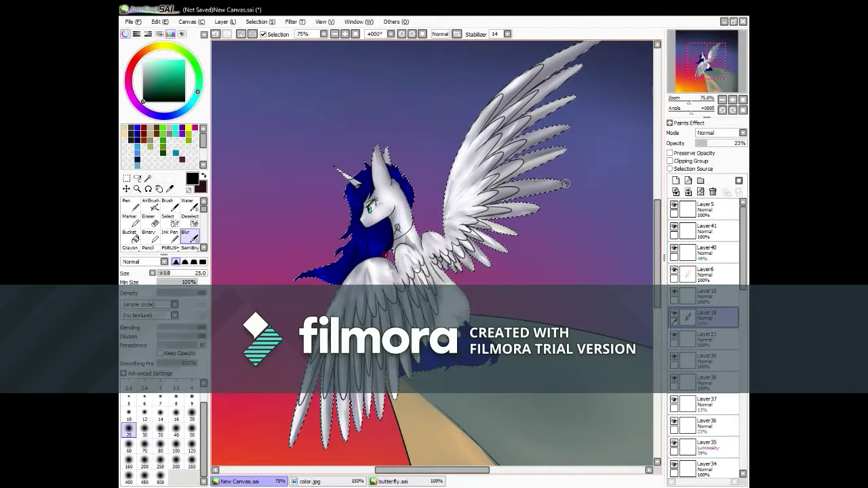
# Step: Add a layer above Layer18 and paint orange sunset reflections on the near wing's long feathers with the Pen at size 40
pyautogui.click(345, 34)
pyautogui.click(345, 34)
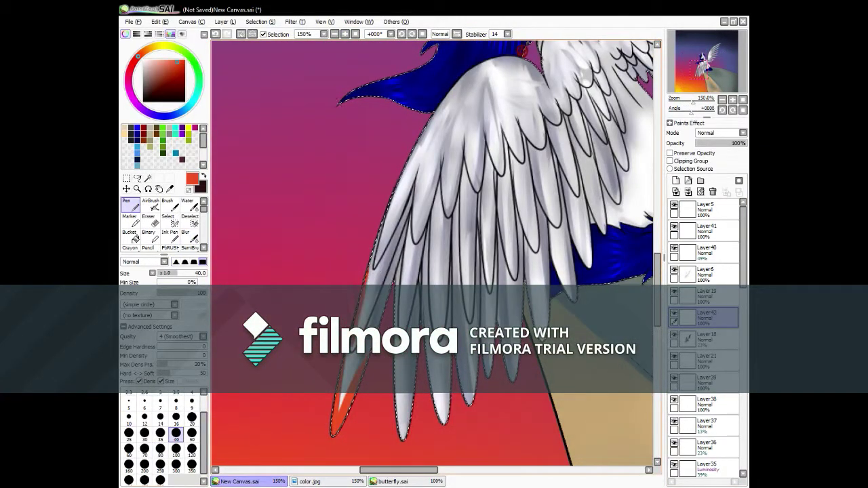
pyautogui.moveTo(407, 248); pyautogui.dragTo(407, 280)
pyautogui.moveTo(434, 345); pyautogui.dragTo(445, 424)
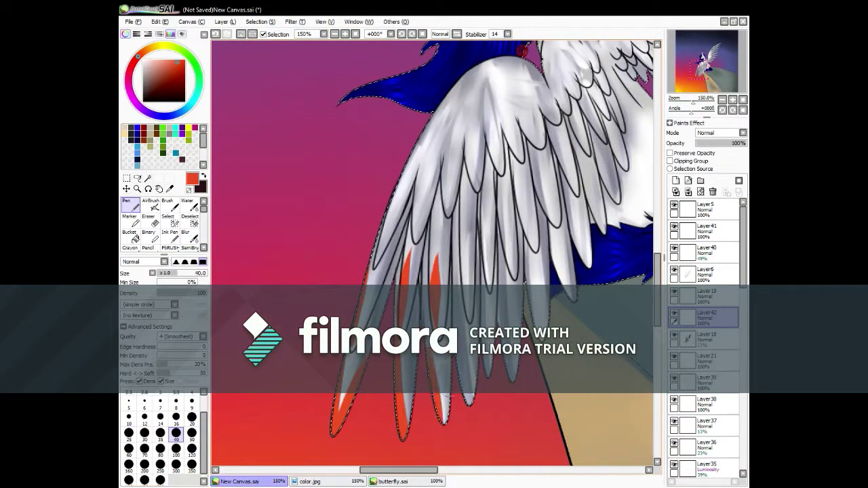
pyautogui.moveTo(465, 239); pyautogui.dragTo(468, 324)
pyautogui.moveTo(488, 298); pyautogui.dragTo(492, 377)
pyautogui.moveTo(505, 197); pyautogui.dragTo(509, 275)
pyautogui.moveTo(535, 259); pyautogui.dragTo(539, 329)
pyautogui.moveTo(542, 167); pyautogui.dragTo(584, 266)
# Step: Sample the magenta sky colour and paint reflections on the near wing's upper feathers
pyautogui.keyDown('alt'); pyautogui.click(386, 164); pyautogui.keyUp('alt')
pyautogui.moveTo(387, 164); pyautogui.dragTo(385, 244)
pyautogui.moveTo(447, 129); pyautogui.dragTo(451, 207)
pyautogui.moveTo(441, 92); pyautogui.dragTo(434, 203)
pyautogui.moveTo(492, 125); pyautogui.dragTo(493, 173)
# Step: Paint purple sky reflections on the mane, face and horn, and set Layer42 to Luminosity at 36% opacity
pyautogui.scroll(5, 421, 169)
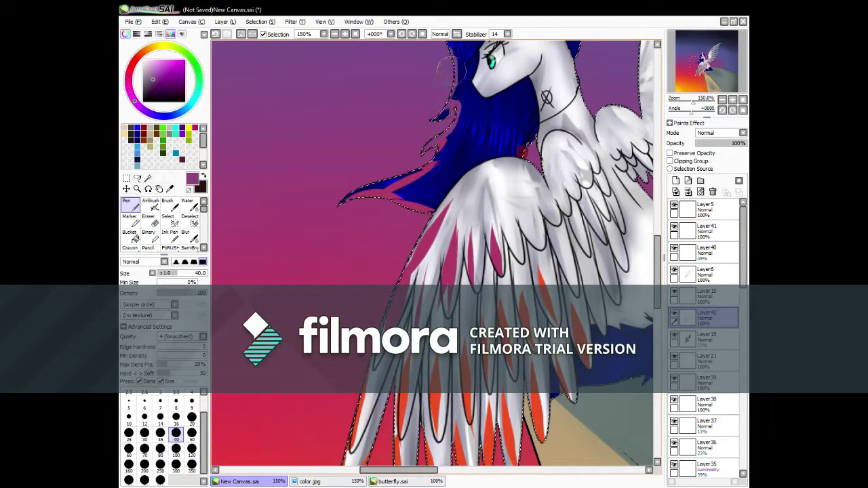
pyautogui.scroll(3, 446, 83)
pyautogui.moveTo(447, 102); pyautogui.dragTo(505, 173)
pyautogui.click(130, 91)
pyautogui.moveTo(509, 65); pyautogui.dragTo(516, 85)
pyautogui.moveTo(546, 145); pyautogui.dragTo(549, 166)
pyautogui.scroll(-5, 433, 251)
# Step: Add a layer above Layer41, cover the scene in black, lower its opacity and erase the sunset side with the Eraser at size 300
pyautogui.click(675, 180)
pyautogui.click(675, 180)
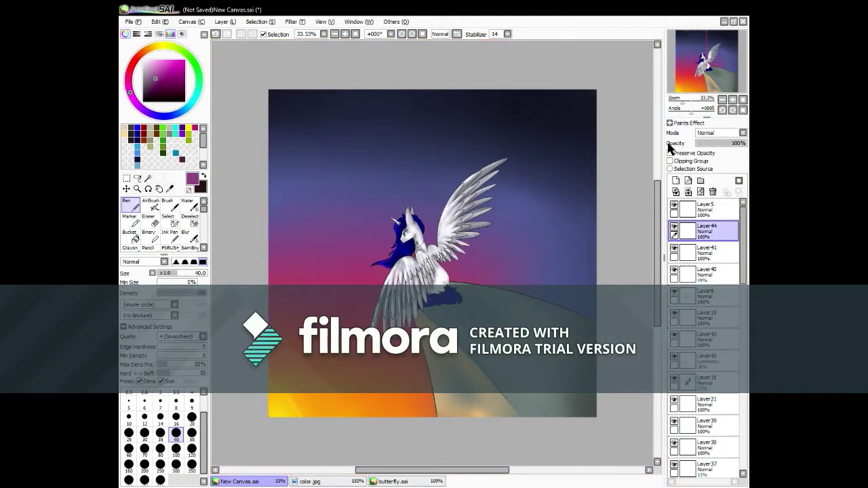
pyautogui.moveTo(310, 115); pyautogui.dragTo(552, 242)
pyautogui.moveTo(739, 143); pyautogui.dragTo(719, 143)
pyautogui.click(148, 220)
pyautogui.click(176, 439)
pyautogui.moveTo(285, 203)
pyautogui.mouseDown()
pyautogui.moveTo(302, 241)
pyautogui.moveTo(420, 285)
pyautogui.mouseUp()
# Step: Blend the dark overlay's edge with Blur at size 350 and add empty layers above it
pyautogui.click(185, 236)
pyautogui.click(192, 464)
pyautogui.moveTo(339, 197)
pyautogui.mouseDown()
pyautogui.moveTo(387, 194)
pyautogui.moveTo(236, 226)
pyautogui.moveTo(535, 217)
pyautogui.mouseUp()
pyautogui.click(676, 181)
pyautogui.click(675, 180)
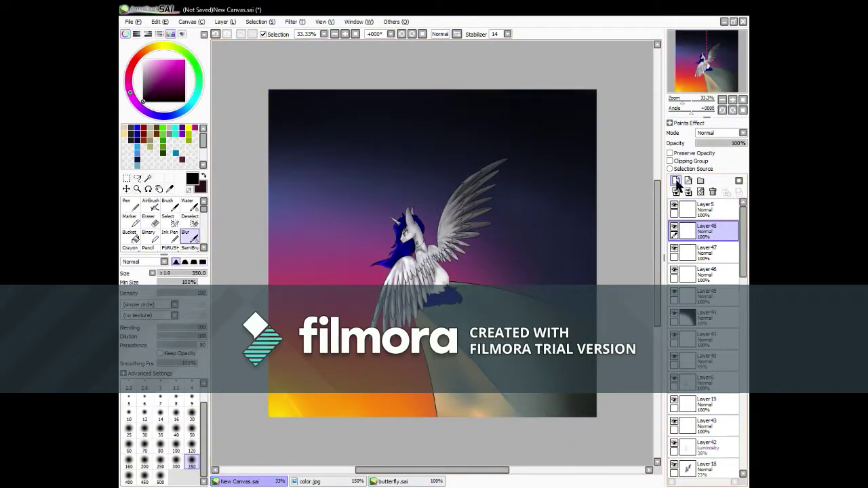
# Step: Zoom in to 200% and move the Luminosity reflection layer, Layer42, above the dark overlay Layer44
pyautogui.click(344, 34)
pyautogui.click(345, 34)
pyautogui.click(705, 361)
pyautogui.click(705, 317)
pyautogui.click(705, 448)
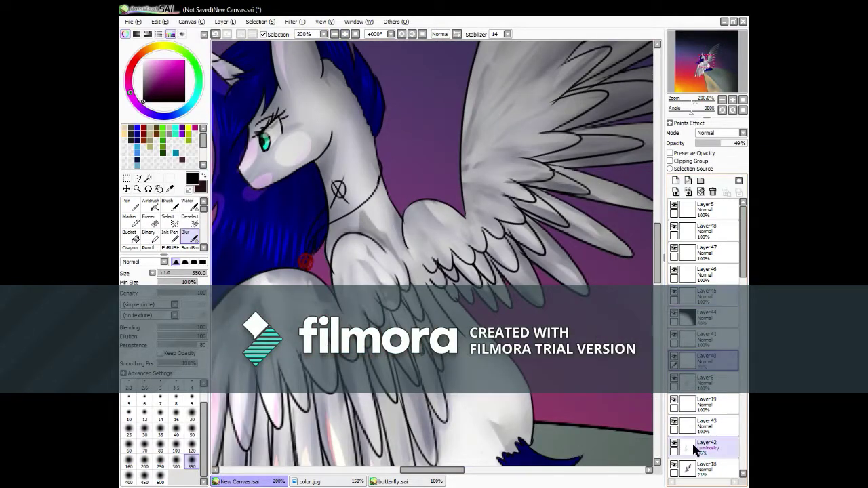
pyautogui.moveTo(705, 447); pyautogui.dragTo(705, 317)
# Step: Soften the pink reflections on the unicorn's cheek and muzzle on Layer42 with Blur at size 16
pyautogui.click(705, 382)
pyautogui.moveTo(425, 470); pyautogui.dragTo(406, 470)
pyautogui.click(175, 415)
pyautogui.click(705, 318)
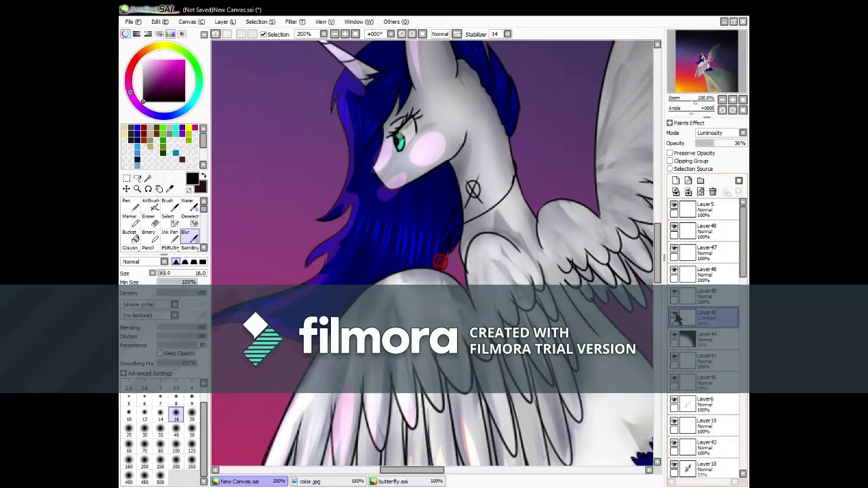
pyautogui.click(354, 33)
pyautogui.click(354, 33)
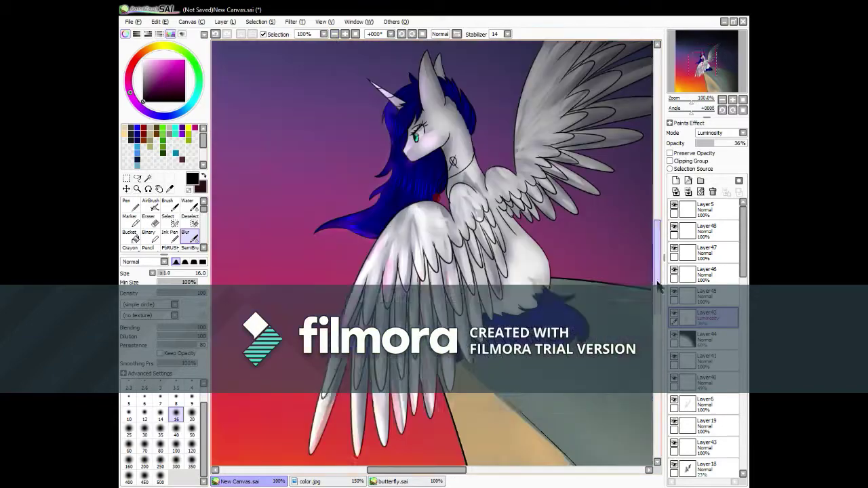
pyautogui.click(354, 34)
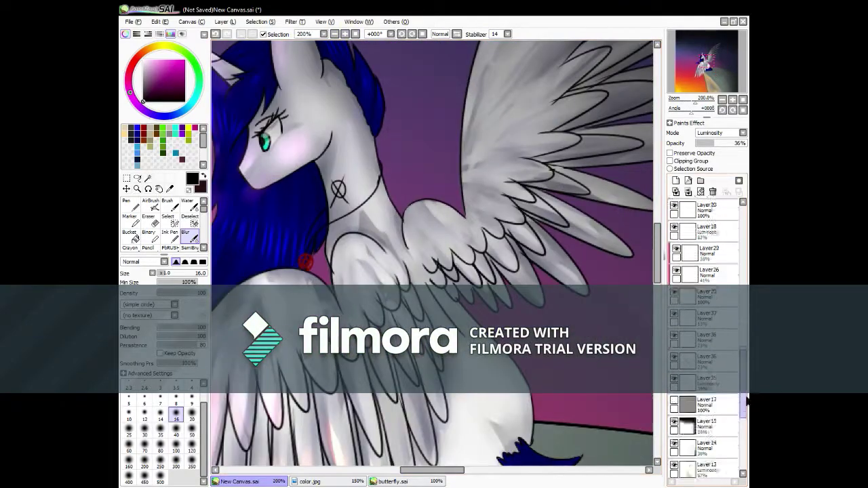
# Step: Add a layer below Layer22, paint a red blush on the unicorn's cheek and blur it at size 16
pyautogui.scroll(-2, 706, 305)
pyautogui.click(706, 309)
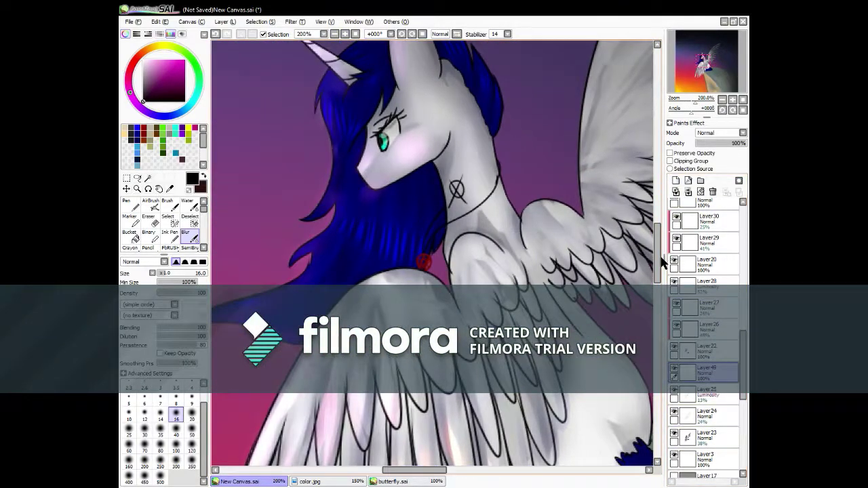
pyautogui.click(135, 63)
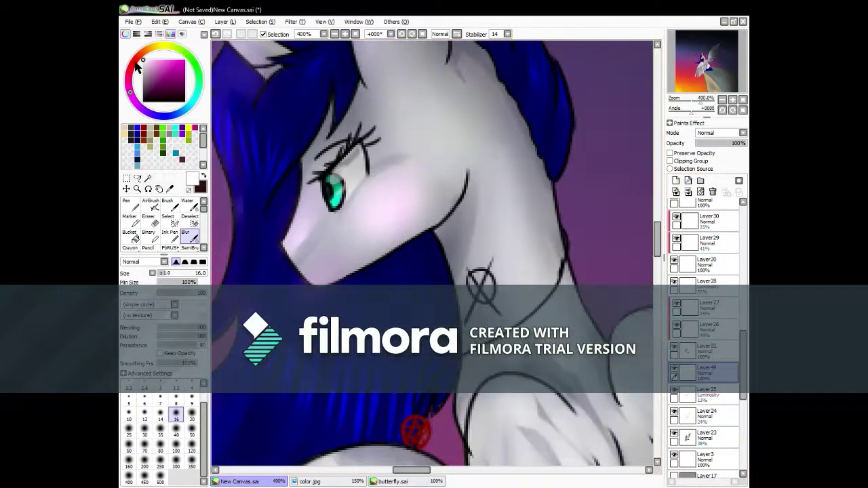
pyautogui.click(155, 207)
pyautogui.moveTo(358, 221); pyautogui.dragTo(380, 234)
pyautogui.click(190, 235)
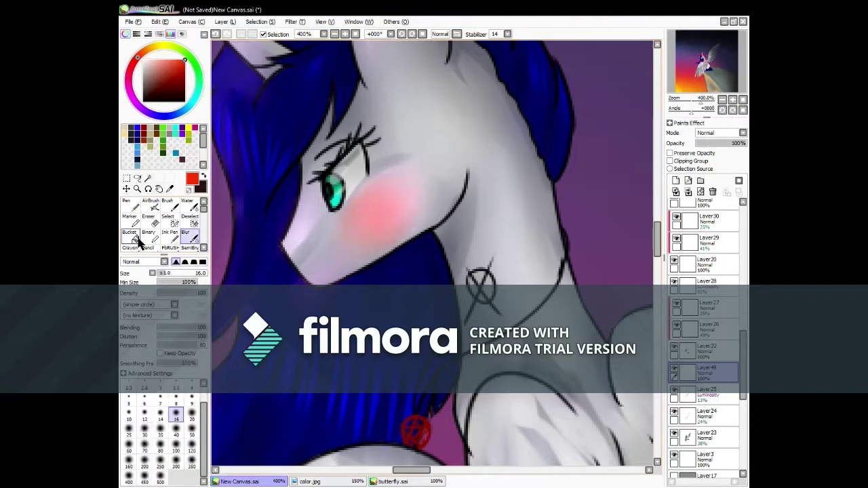
# Step: Paint red tints on the ear tips and the tops of both wings with the Pen at size 10
pyautogui.click(128, 205)
pyautogui.scroll(5, 378, 121)
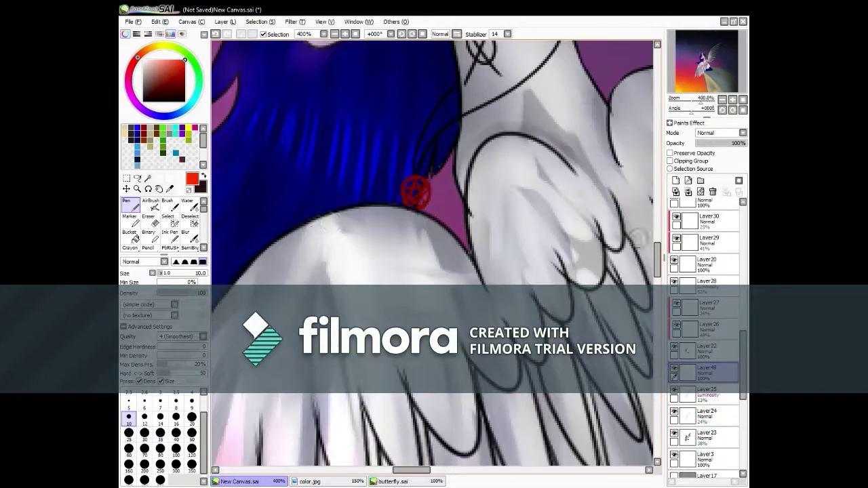
pyautogui.moveTo(518, 183); pyautogui.dragTo(494, 145)
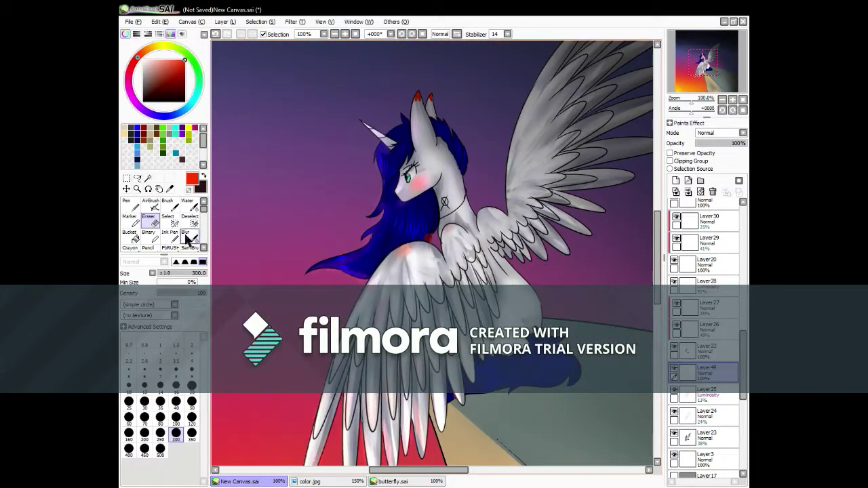
# Step: Add a layer above Layer49, soften the red tints with Blur at size 16, and set Layer49 to 27% and Layer50 to 22% opacity
pyautogui.click(675, 180)
pyautogui.scroll(2, 407, 251)
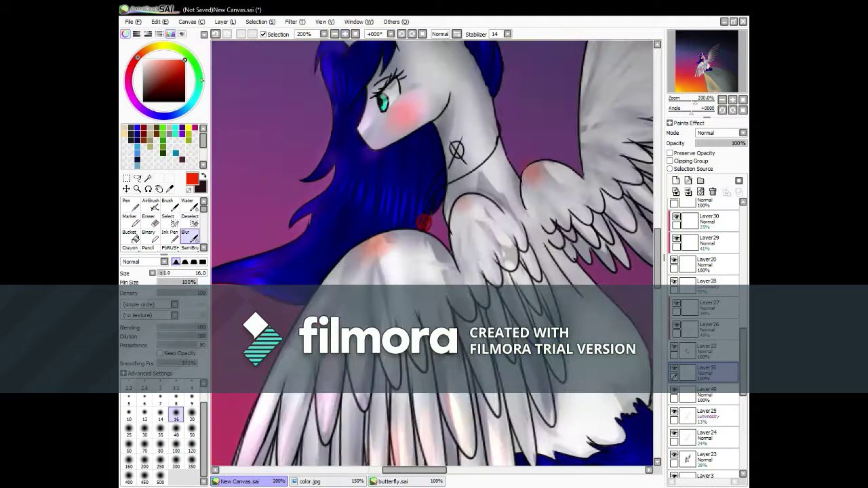
pyautogui.click(129, 205)
pyautogui.scroll(3, 451, 190)
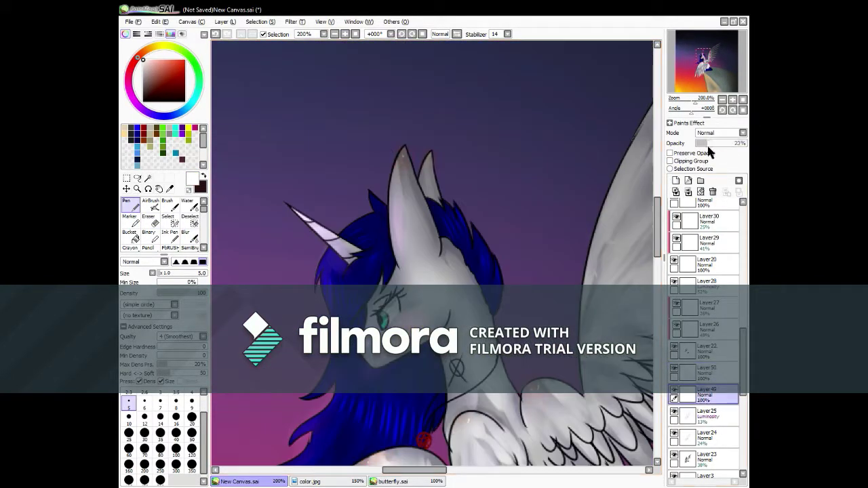
pyautogui.click(706, 143)
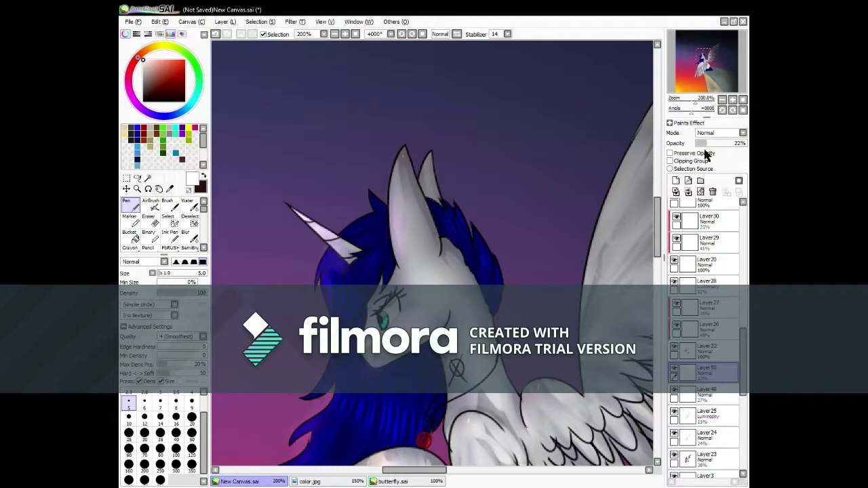
# Step: Sample turquoise from color.jpg and paint a glow around the unicorn's eye in New Canvas.sai with the Pen at size 14
pyautogui.scroll(-3, 434, 251)
pyautogui.scroll(-3, 358, 46)
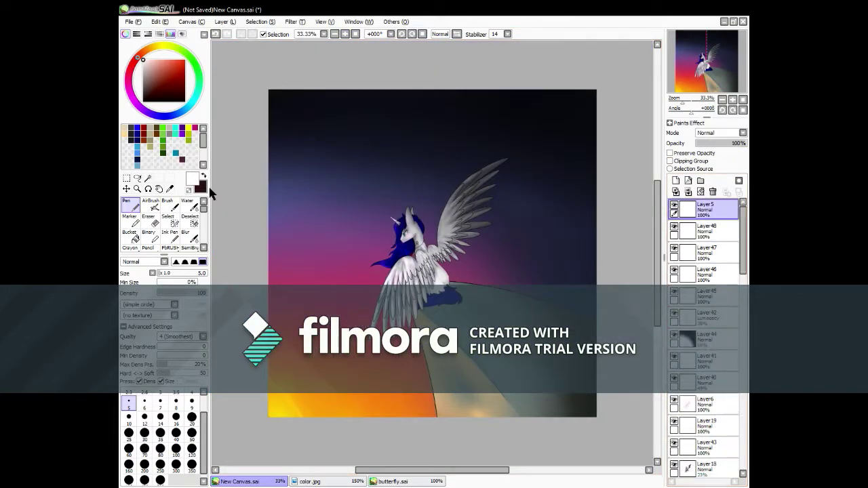
pyautogui.click(309, 481)
pyautogui.keyDown('alt'); pyautogui.click(484, 194); pyautogui.keyUp('alt')
pyautogui.click(237, 481)
pyautogui.scroll(5, 420, 183)
pyautogui.click(160, 417)
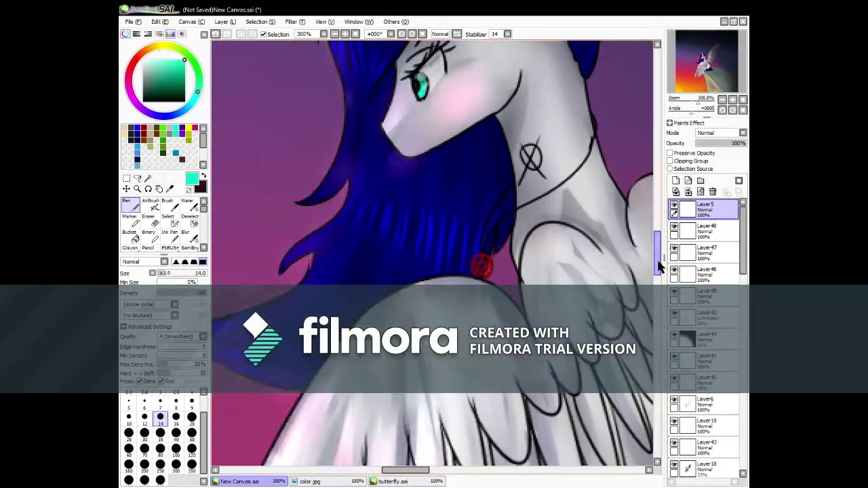
pyautogui.moveTo(411, 173); pyautogui.dragTo(428, 193)
# Step: Blur the turquoise eye glow and set Layer48 to Luminosity at 35% opacity
pyautogui.click(185, 236)
pyautogui.click(144, 415)
pyautogui.click(706, 230)
pyautogui.moveTo(745, 143); pyautogui.dragTo(710, 143)
# Step: Sample dark red from color.jpg for use in New Canvas.sai with the Pen at size 14 and the Blur tool
pyautogui.click(308, 482)
pyautogui.keyDown('alt'); pyautogui.click(253, 264); pyautogui.keyUp('alt')
pyautogui.click(238, 481)
pyautogui.click(128, 205)
pyautogui.click(160, 417)
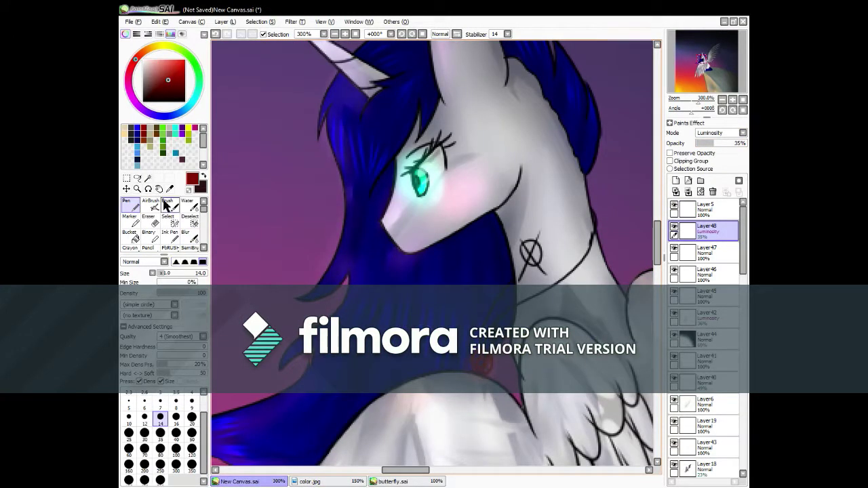
pyautogui.click(186, 236)
# Step: Zoom out to the whole canvas and set the dark overlay Layer44 to 33% opacity
pyautogui.click(334, 33)
pyautogui.click(129, 204)
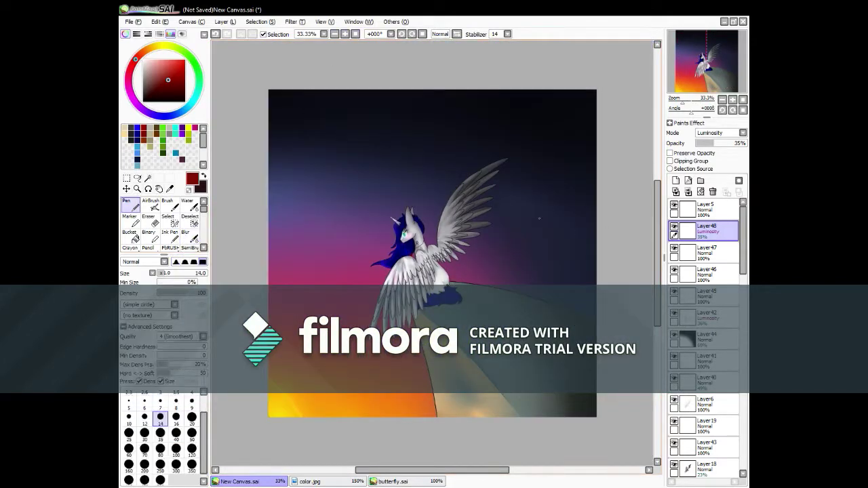
pyautogui.click(705, 339)
# Step: Add a layer above Layer14 among the background layers and set up a black Pen at size 100 for shading
pyautogui.scroll(-10, 705, 339)
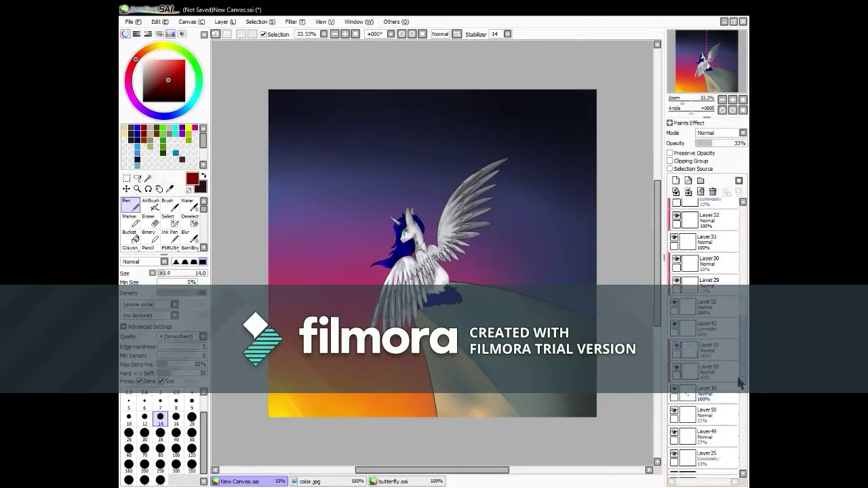
pyautogui.click(674, 180)
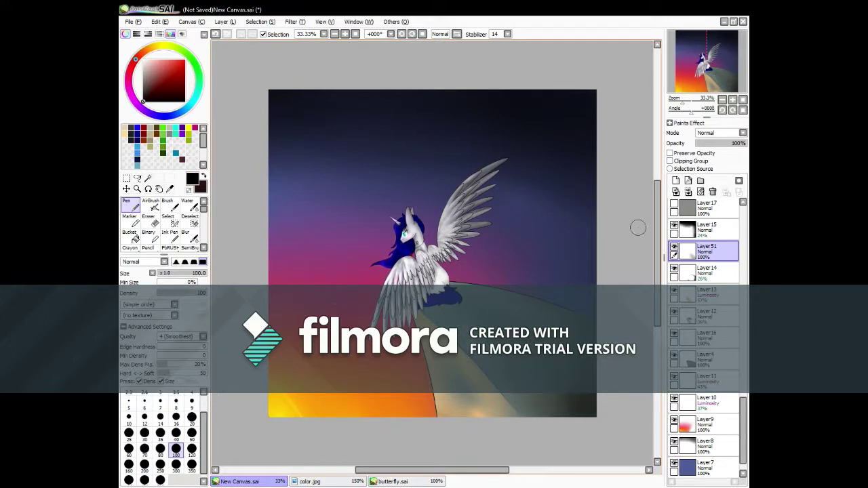
pyautogui.scroll(-1, 302, 144)
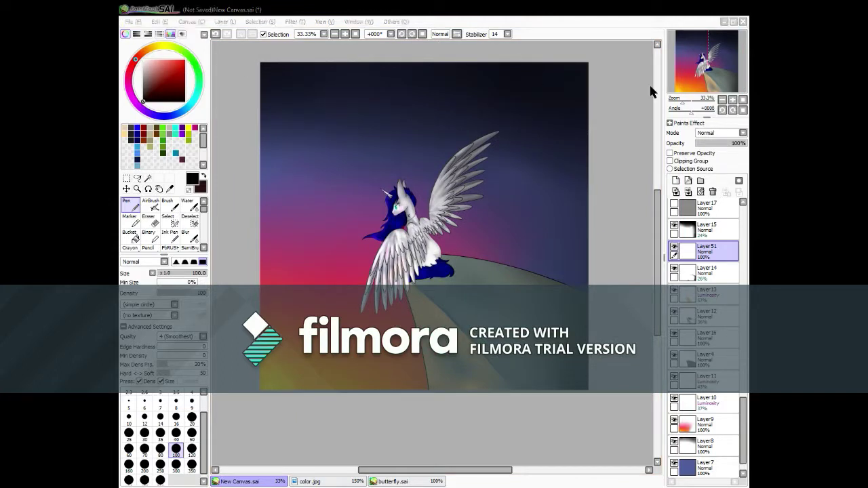